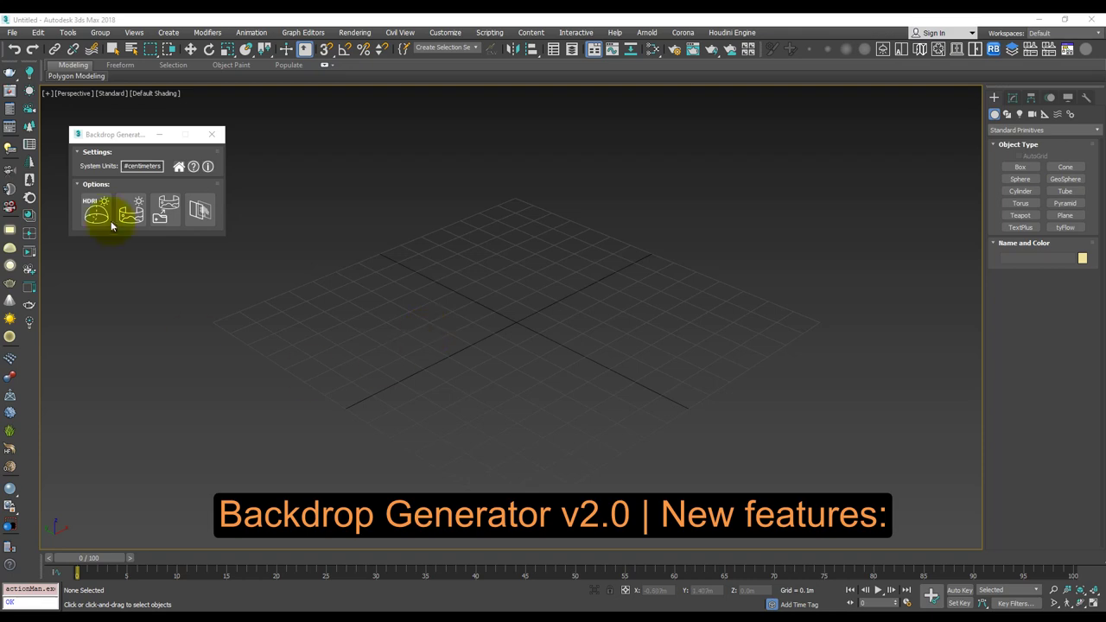
Load the 04-03_Sun_A.hdr HDRI as environment lighting and start a V-Ray render.
click(94, 214)
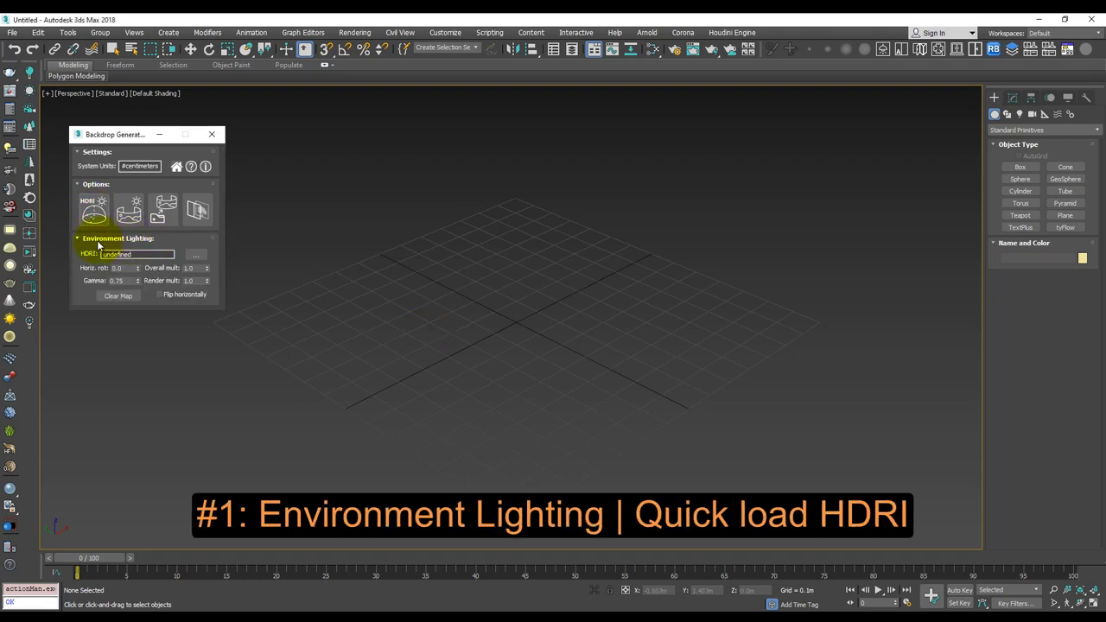
click(194, 258)
click(534, 471)
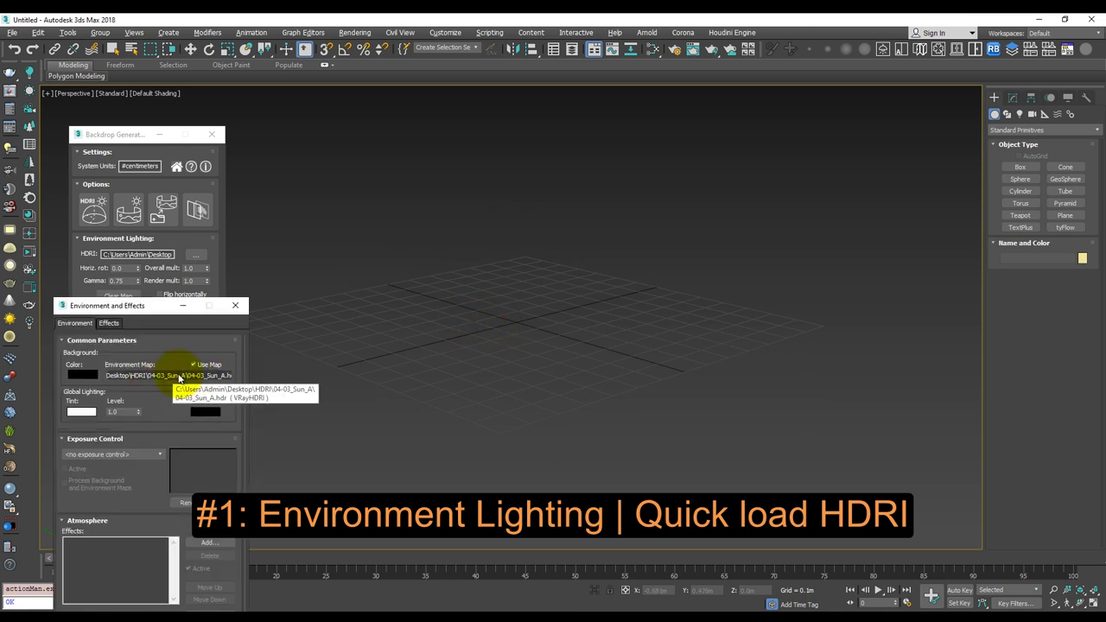
click(237, 307)
click(749, 49)
Orbit down to the horizon and rotate the HDRI sky to reposition the sun.
click(865, 44)
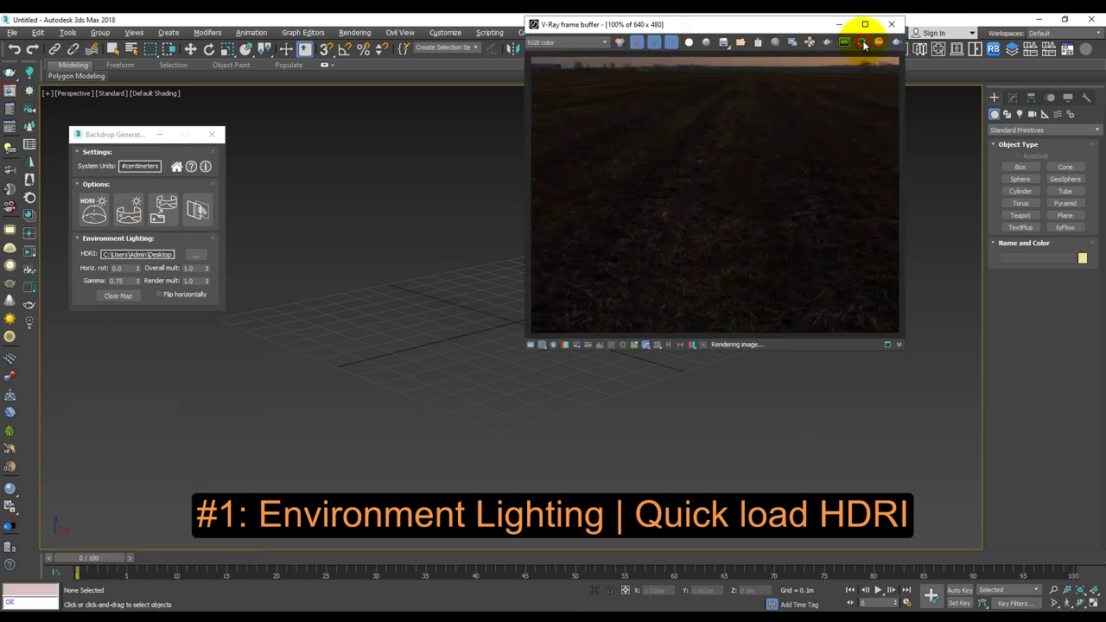
mouse_move(470, 333)
alt+middle_down()
mouse_move(469, 304)
mouse_move(511, 314)
alt+middle_up()
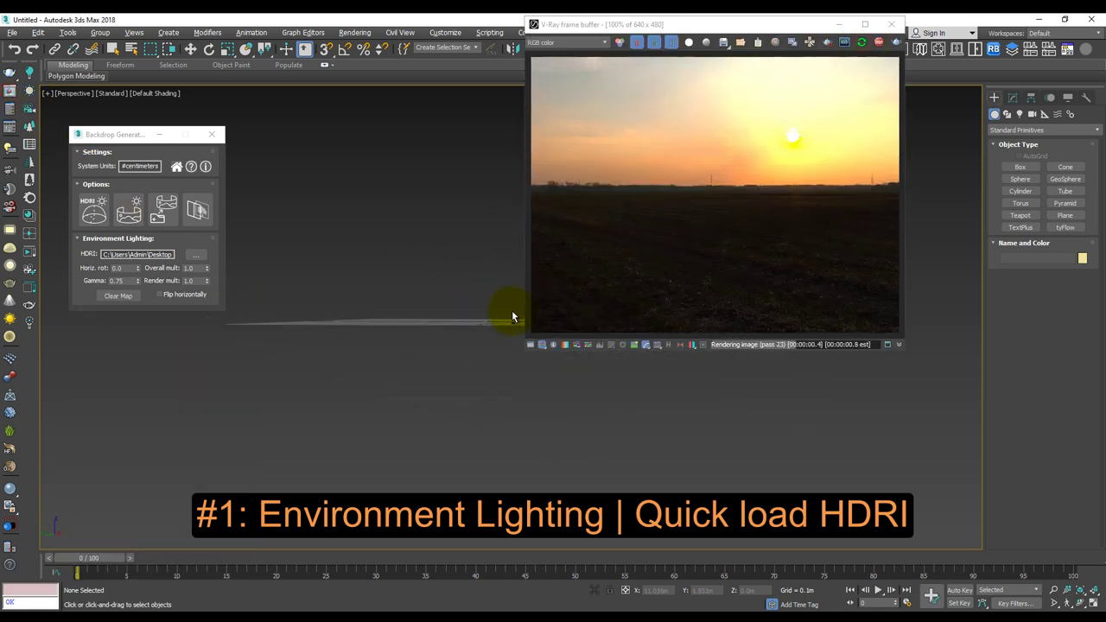
mouse_move(137, 273)
mouse_down()
mouse_move(148, 210)
mouse_move(173, 338)
mouse_up()
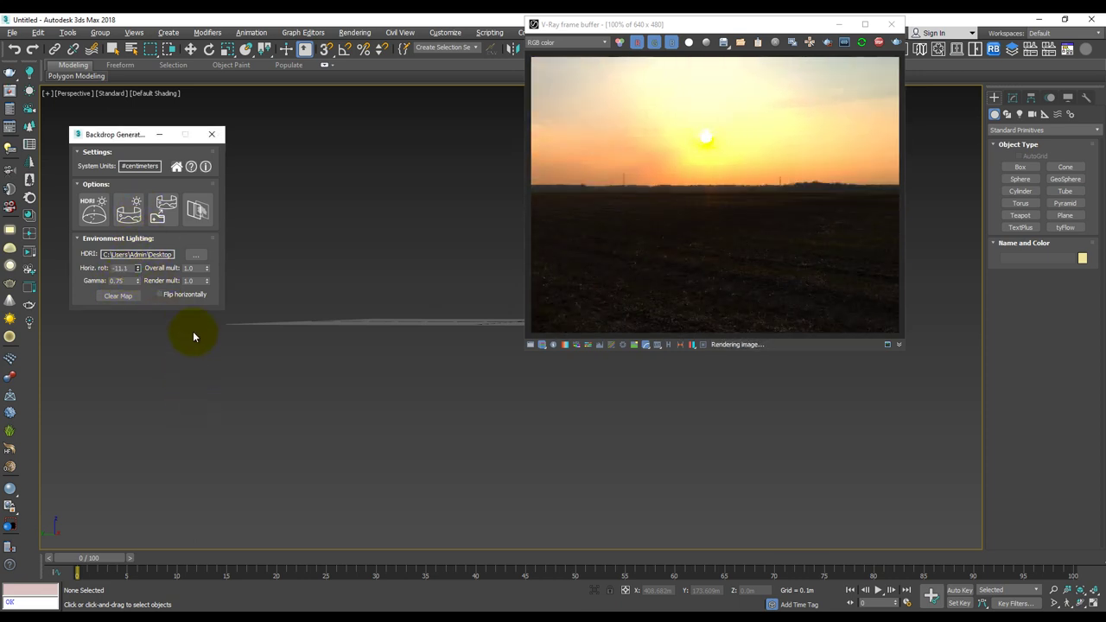
mouse_move(141, 274)
mouse_down()
mouse_move(164, 283)
mouse_move(208, 273)
mouse_up()
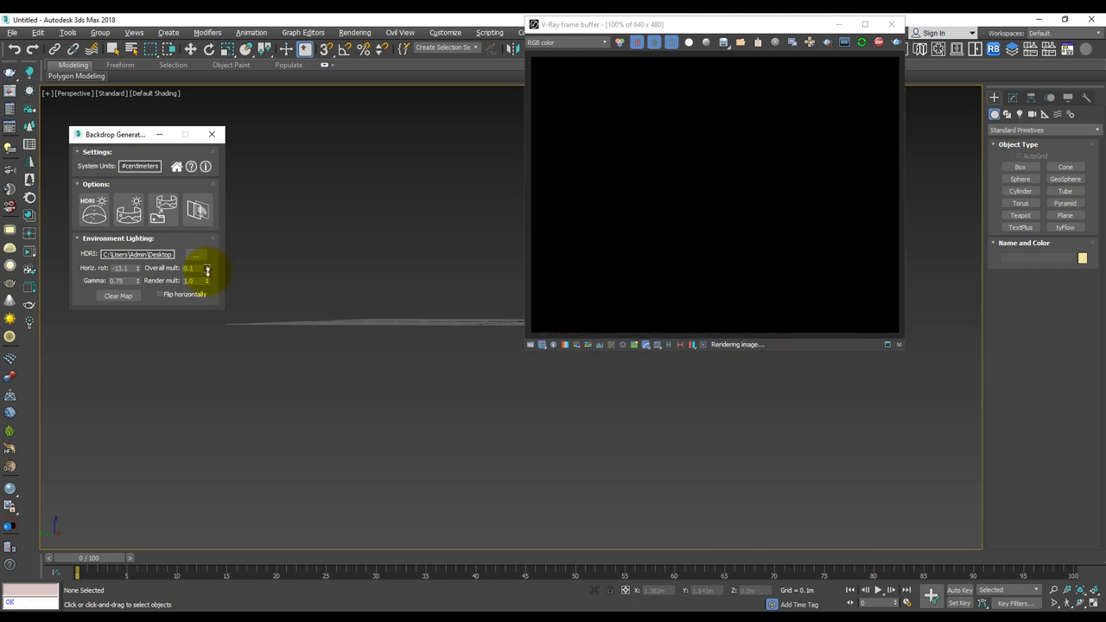
Tune the HDRI Overall mult brightness, then clear the environment map.
mouse_move(406, 276)
alt+middle_down()
mouse_move(308, 304)
mouse_move(383, 289)
mouse_move(371, 247)
mouse_move(249, 291)
mouse_move(418, 282)
alt+middle_up()
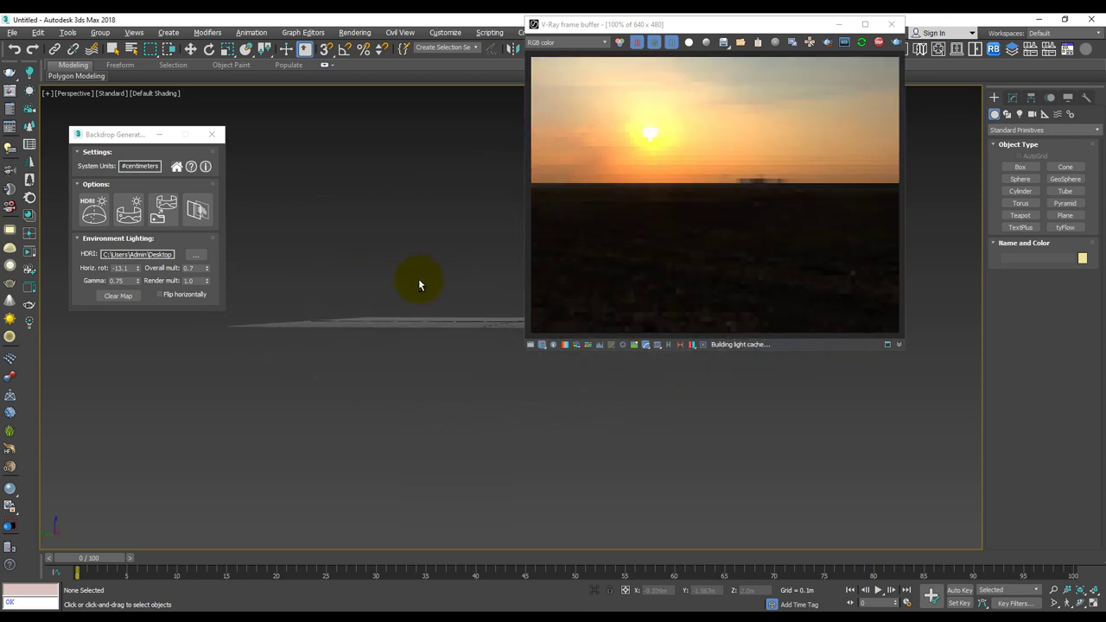
click(121, 297)
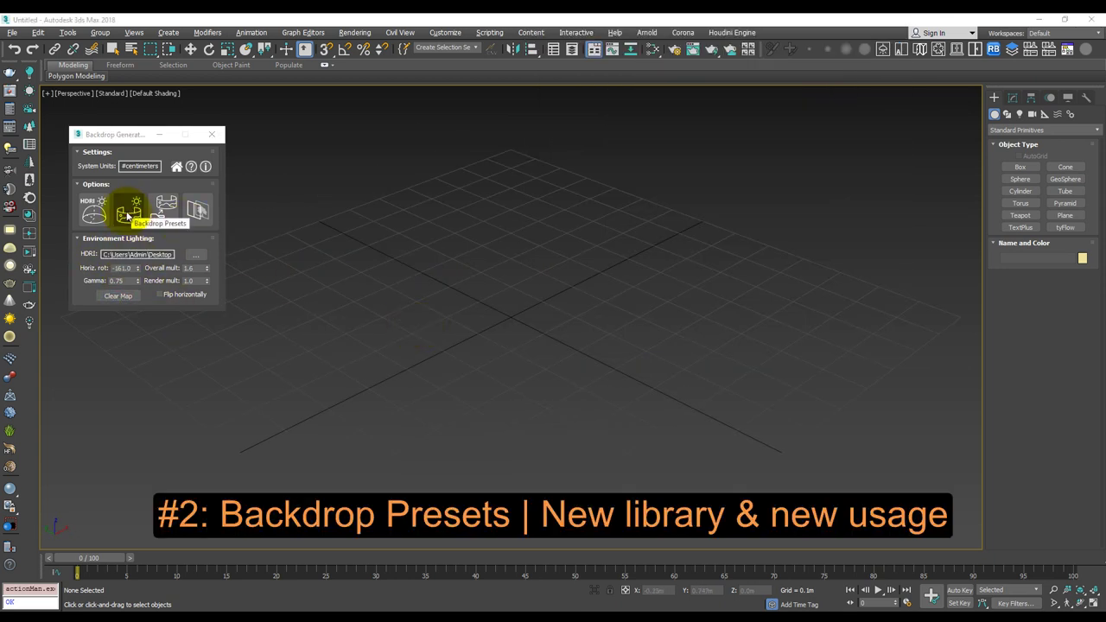
Create tree backdrop ring BG_Preset_000 at 27.492 m radius and 9.945 m height.
click(127, 214)
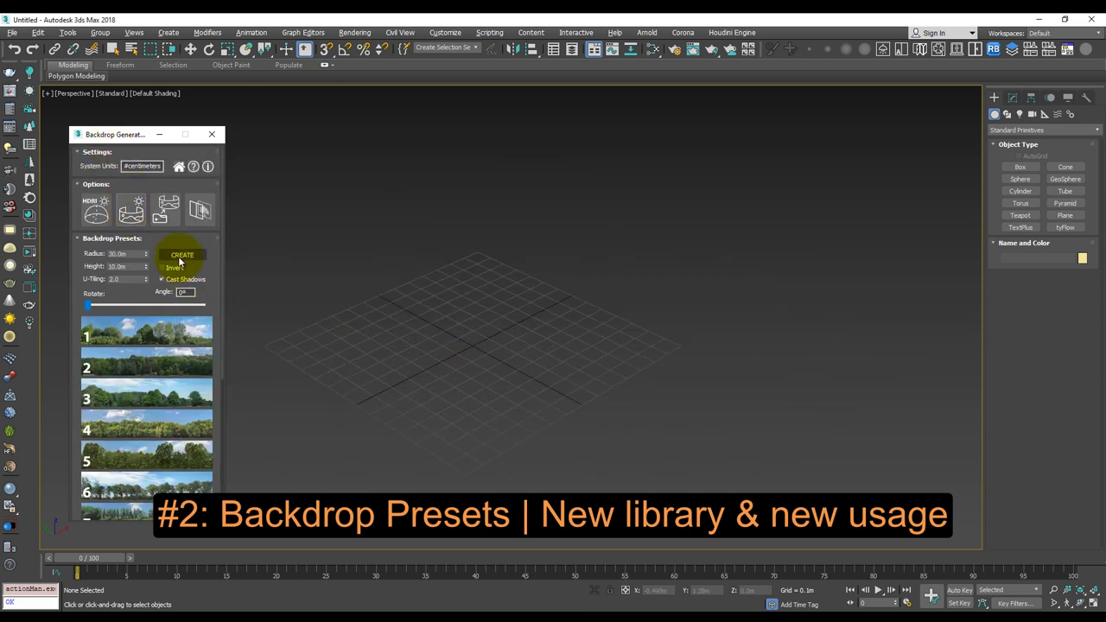
click(468, 335)
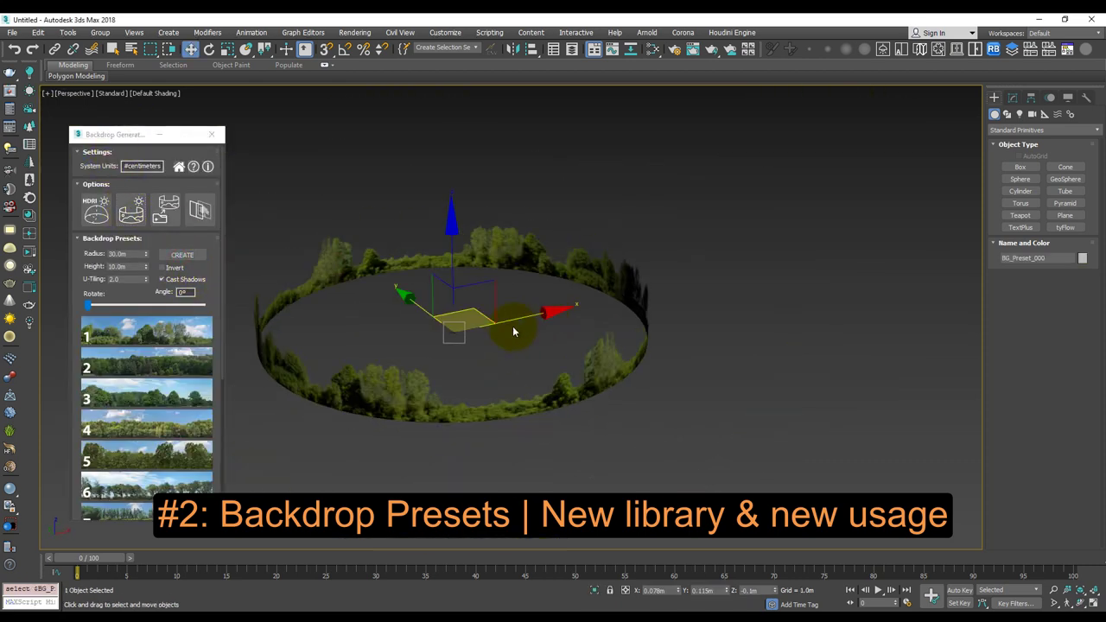
mouse_move(88, 306)
mouse_down()
mouse_move(127, 308)
mouse_move(87, 306)
mouse_up()
drag(145, 255, 138, 258)
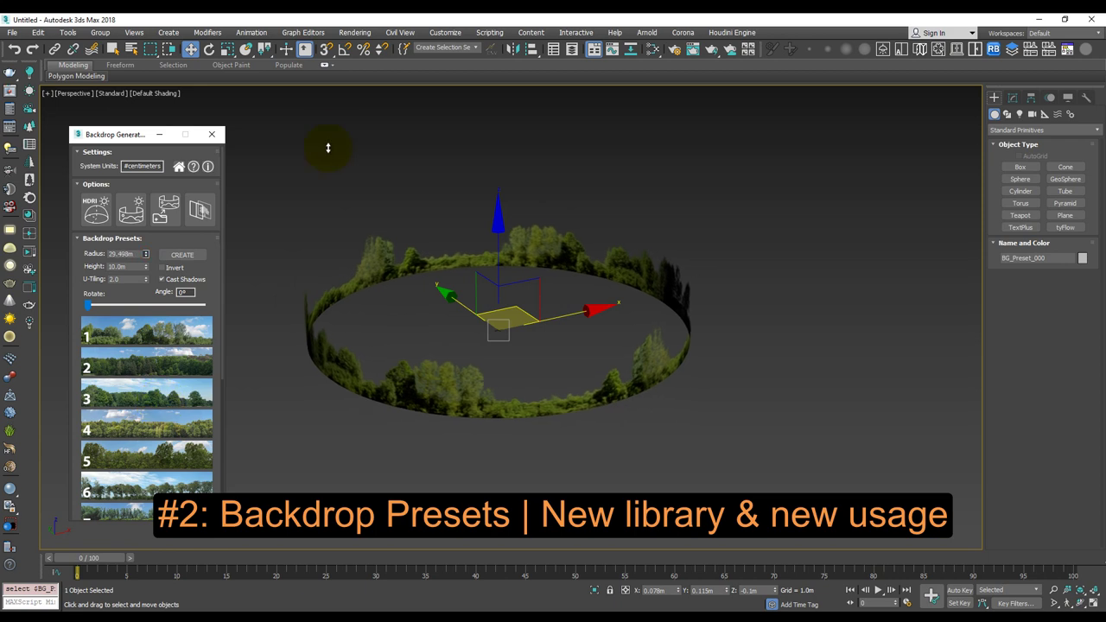
alt+middle_drag(292, 297, 514, 378)
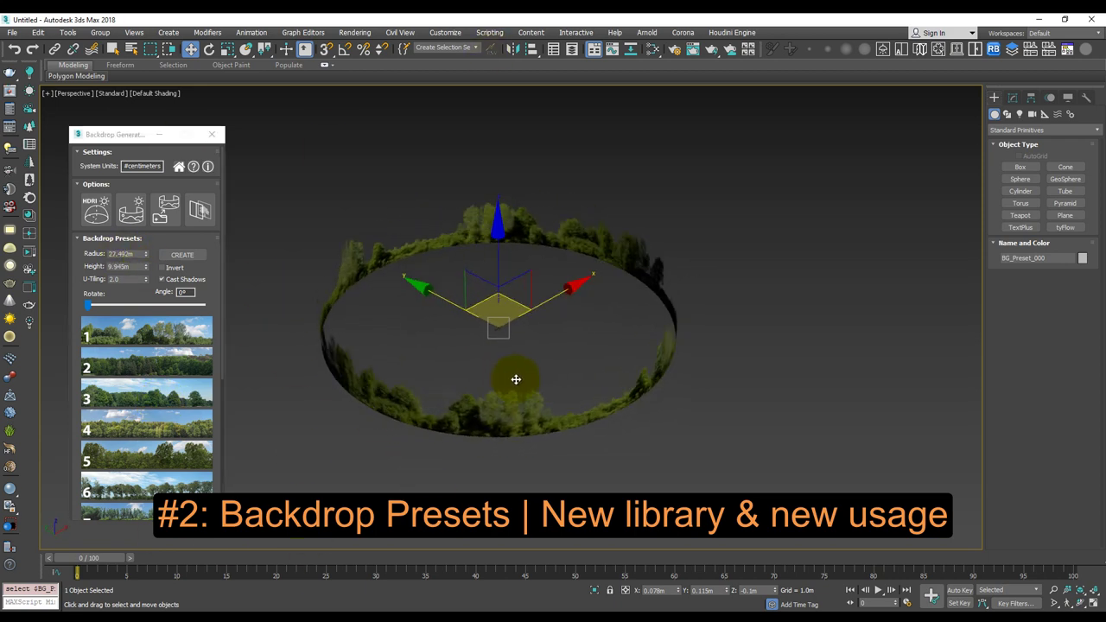
Retexture the ring with several treeline presets, ending on preset 8.
click(170, 358)
click(165, 424)
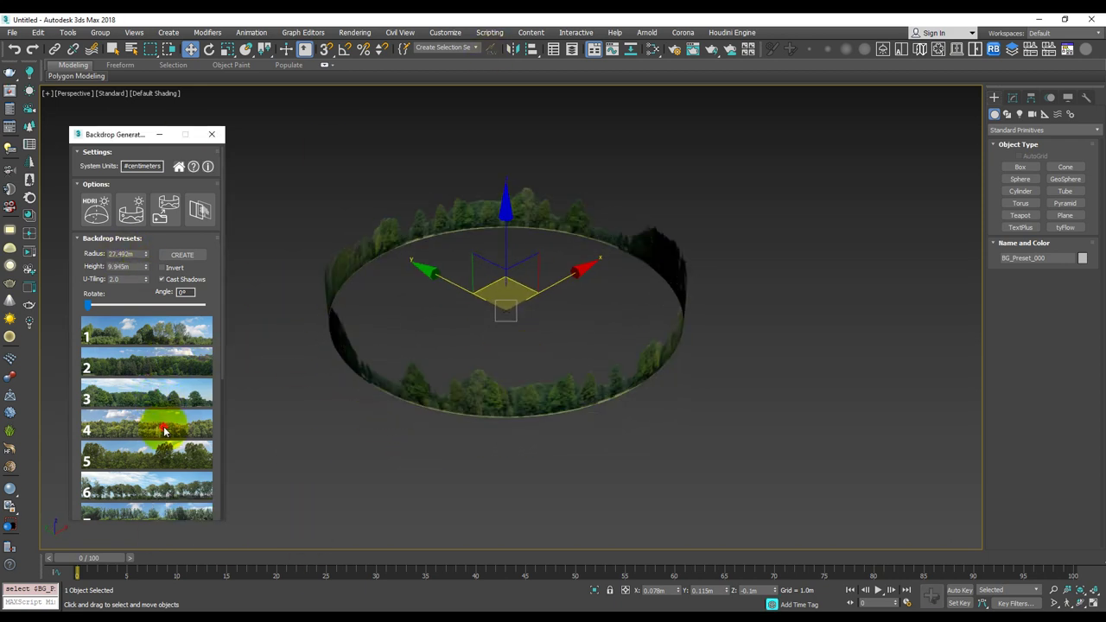
click(166, 452)
click(527, 375)
scroll(145, 430, down, 2)
click(145, 430)
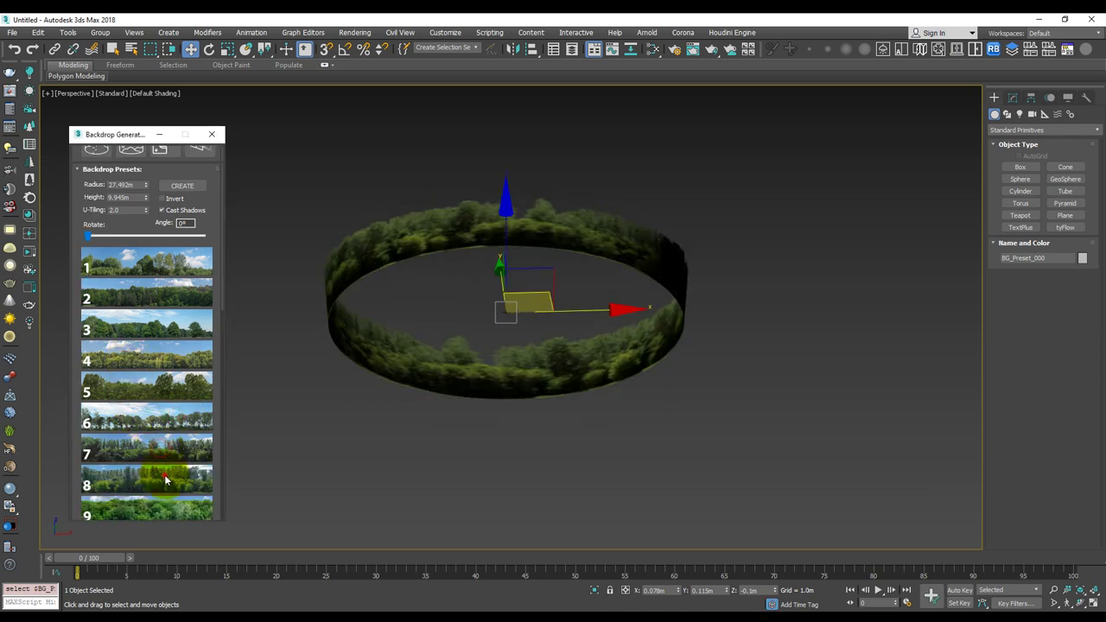
scroll(160, 423, down, 1)
click(165, 388)
scroll(548, 342, down, 3)
scroll(202, 250, up, 3)
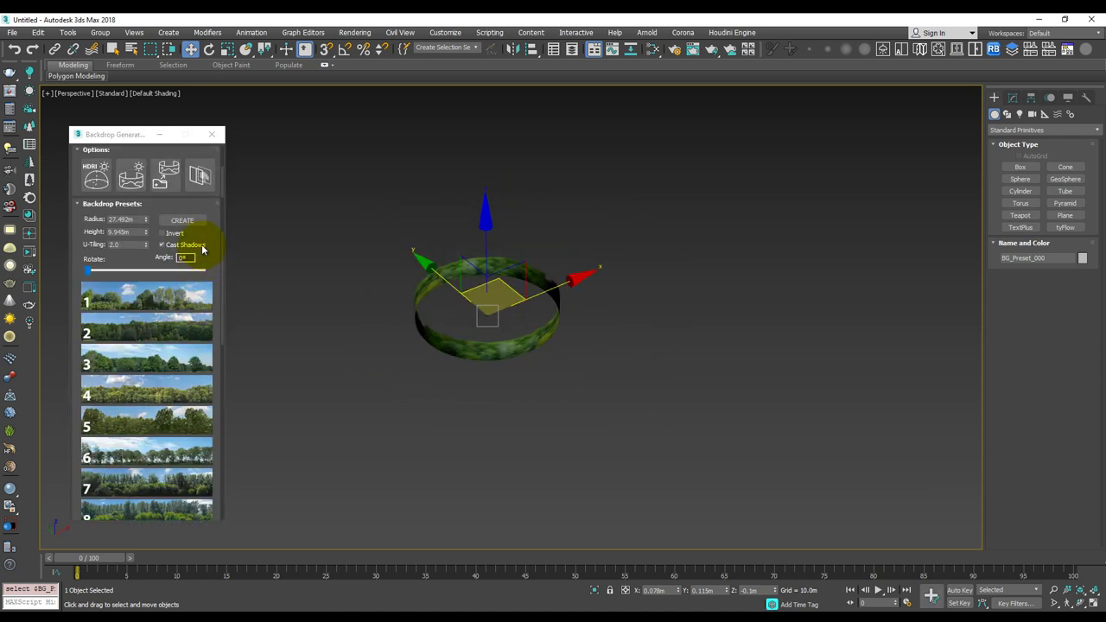
Create a second backdrop ring with treeline preset 11 and orbit lower to inspect both.
click(665, 339)
scroll(665, 340, up, 3)
scroll(147, 345, down, 3)
scroll(147, 415, down, 1)
click(182, 473)
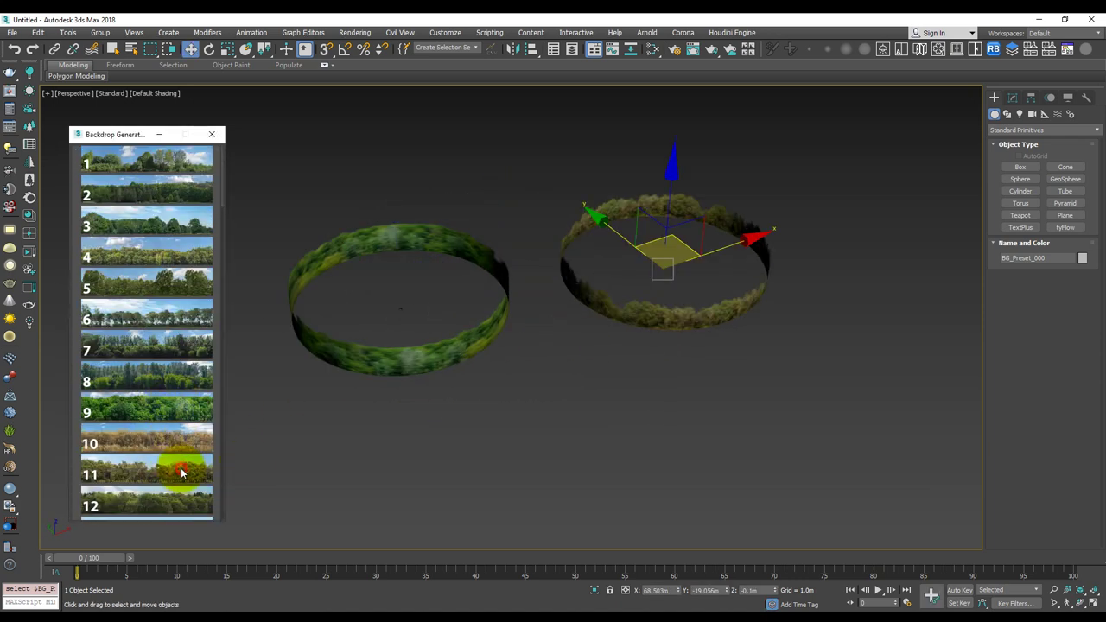
scroll(194, 186, up, 3)
scroll(179, 427, down, 4)
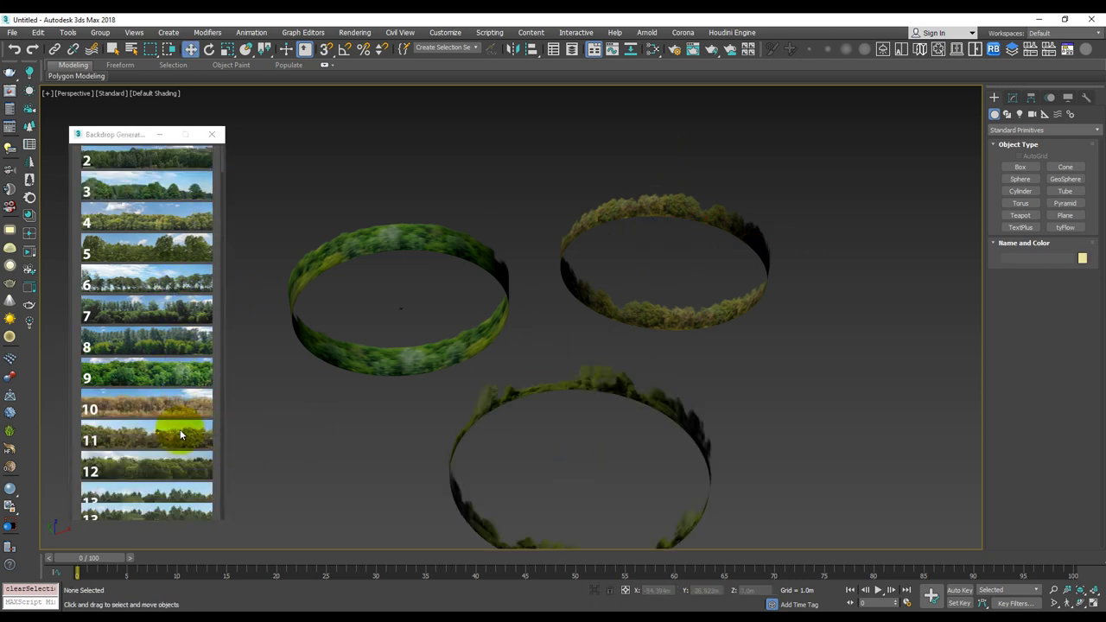
scroll(179, 427, down, 1)
alt+middle_drag(613, 420, 511, 383)
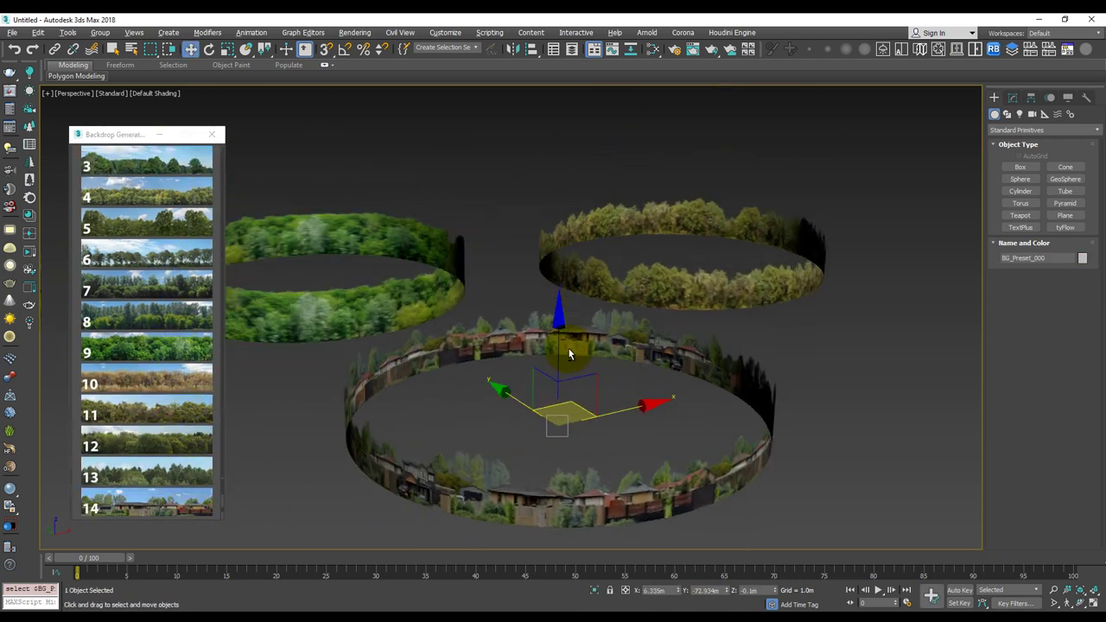
scroll(617, 389, up, 4)
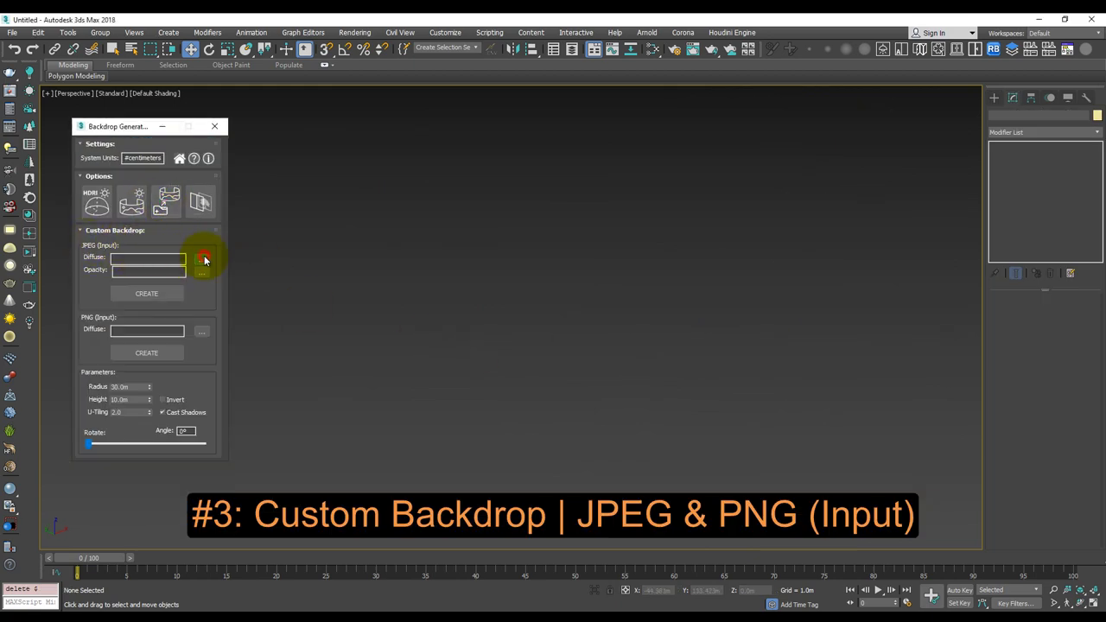
Build a custom ring from the JPEG diffuse image and move it right of the other ring.
click(205, 260)
double_click(91, 149)
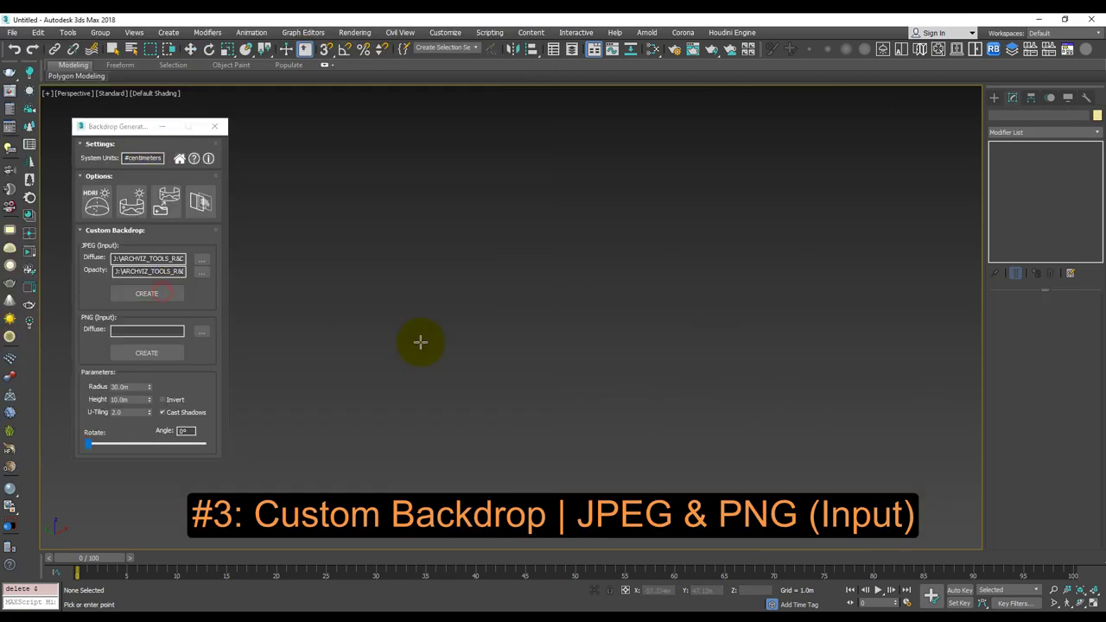
scroll(450, 303, down, 3)
click(201, 259)
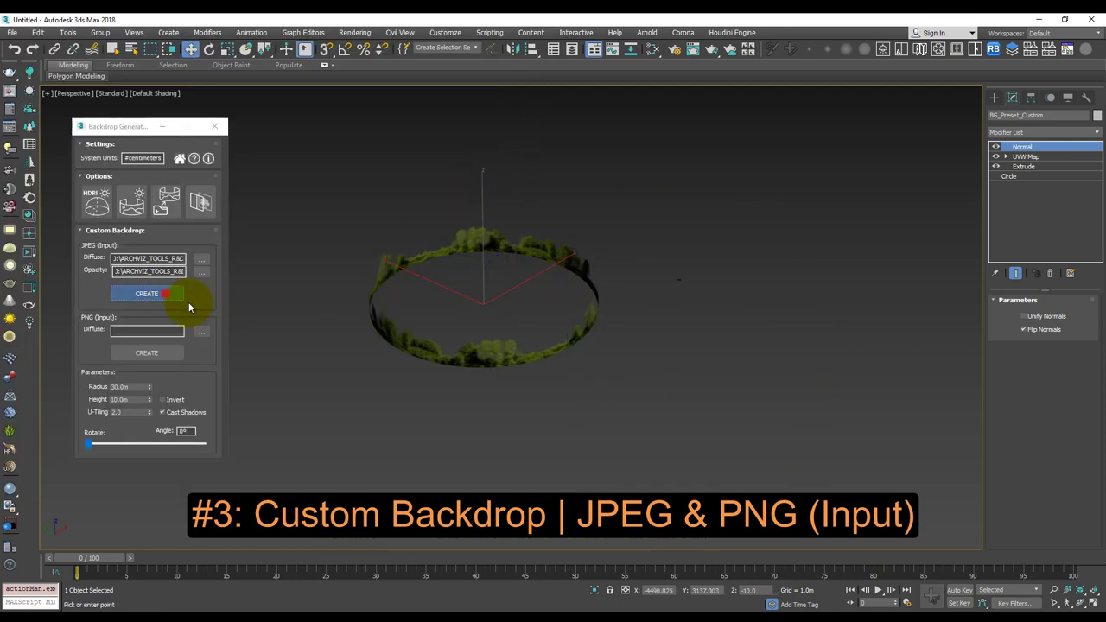
drag(483, 303, 685, 232)
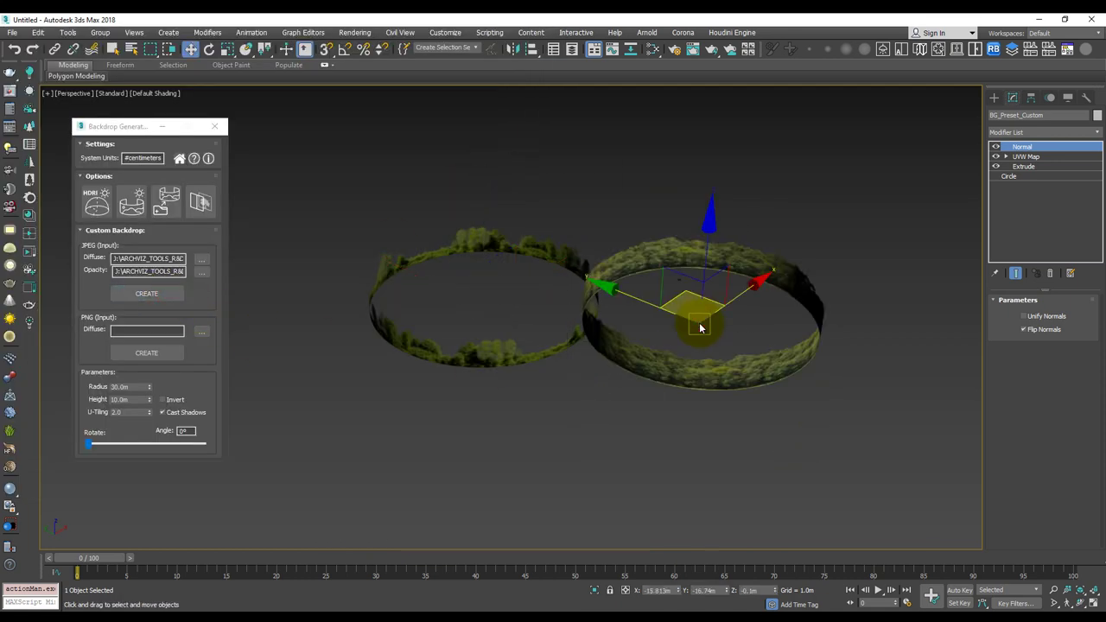
Deselect the custom ring and load the PNG treeline texture as the diffuse image.
click(701, 367)
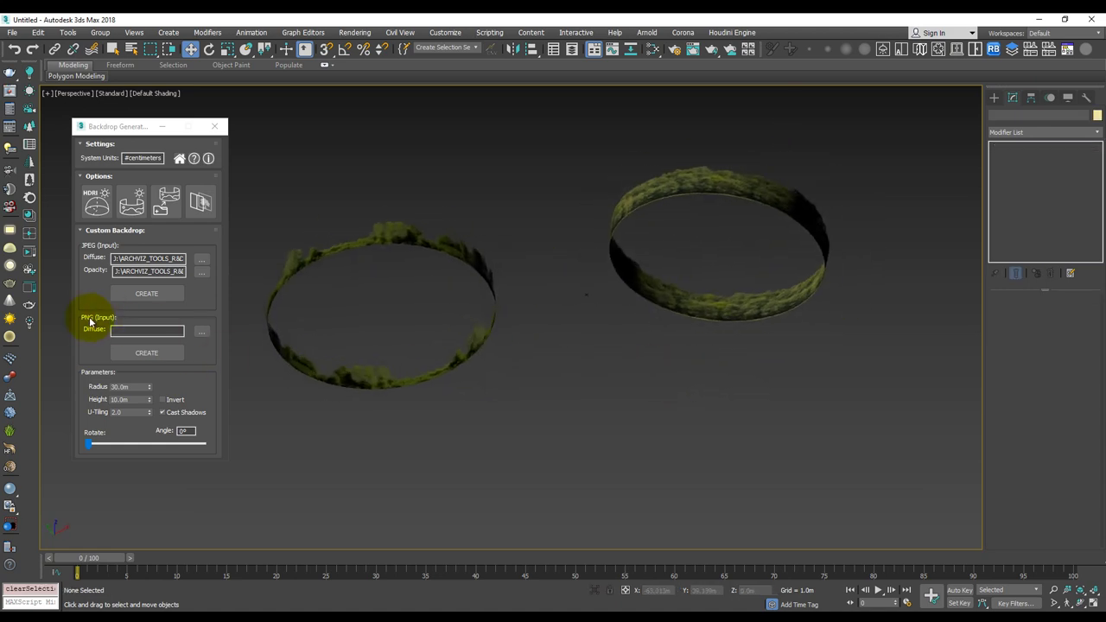
click(206, 334)
double_click(327, 142)
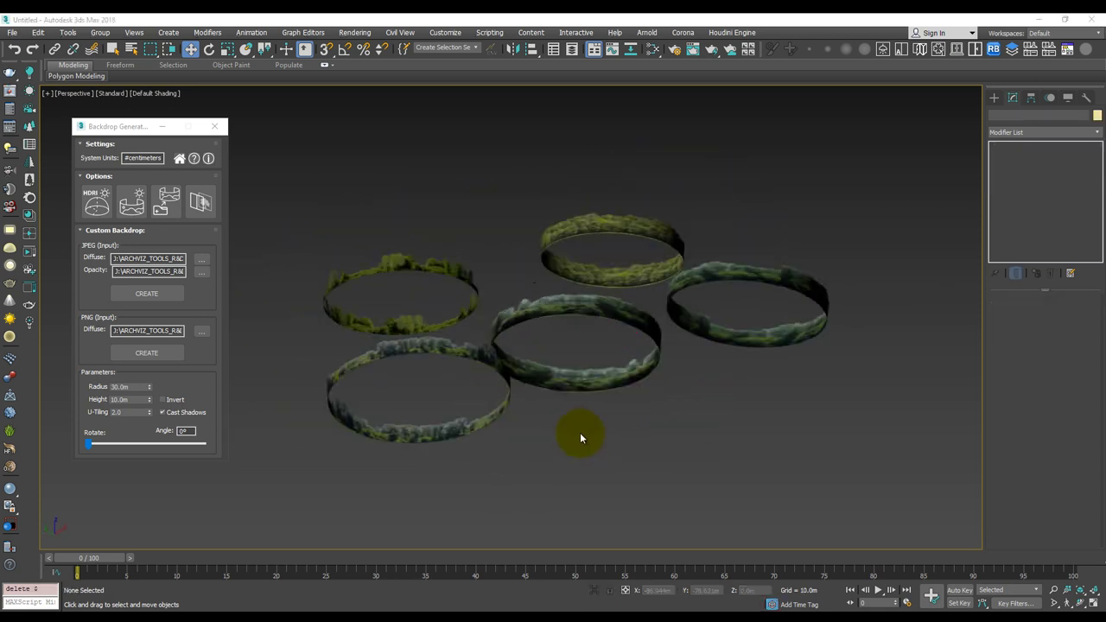
Select the centre and right-hand rings in the presets library, then show Backdrop Window options.
click(132, 202)
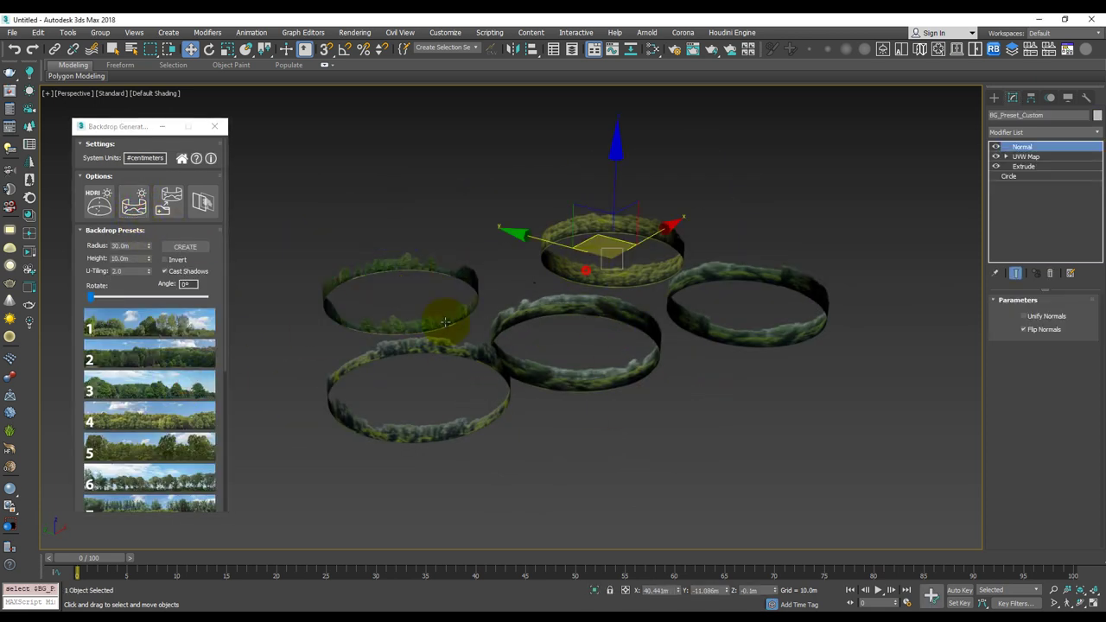
click(569, 389)
scroll(159, 465, down, 3)
click(697, 330)
scroll(173, 426, down, 3)
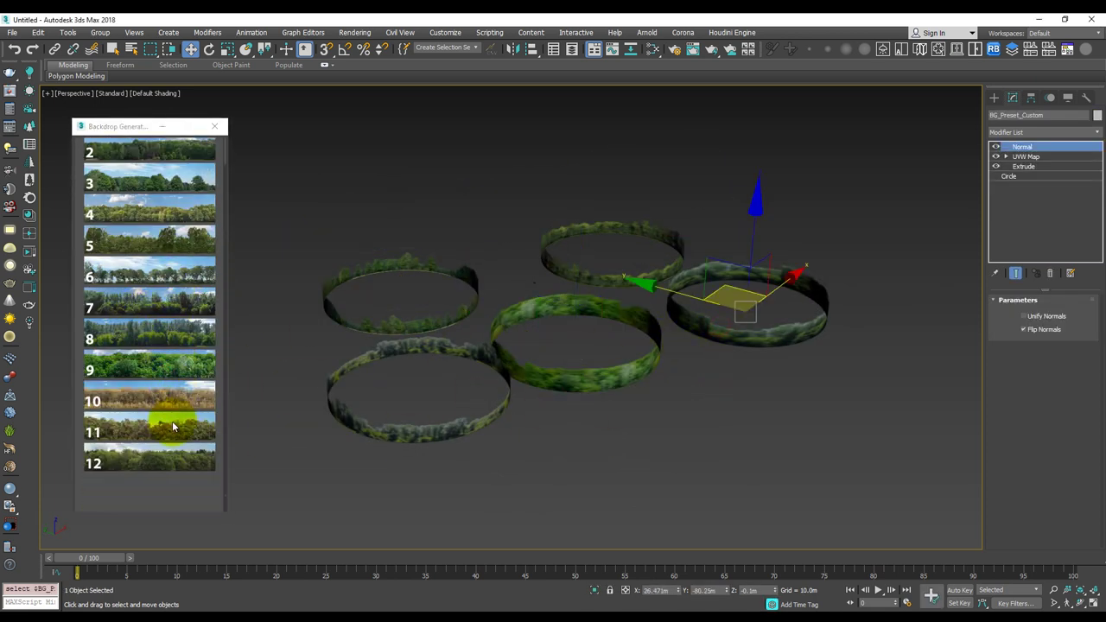
scroll(166, 481, down, 1)
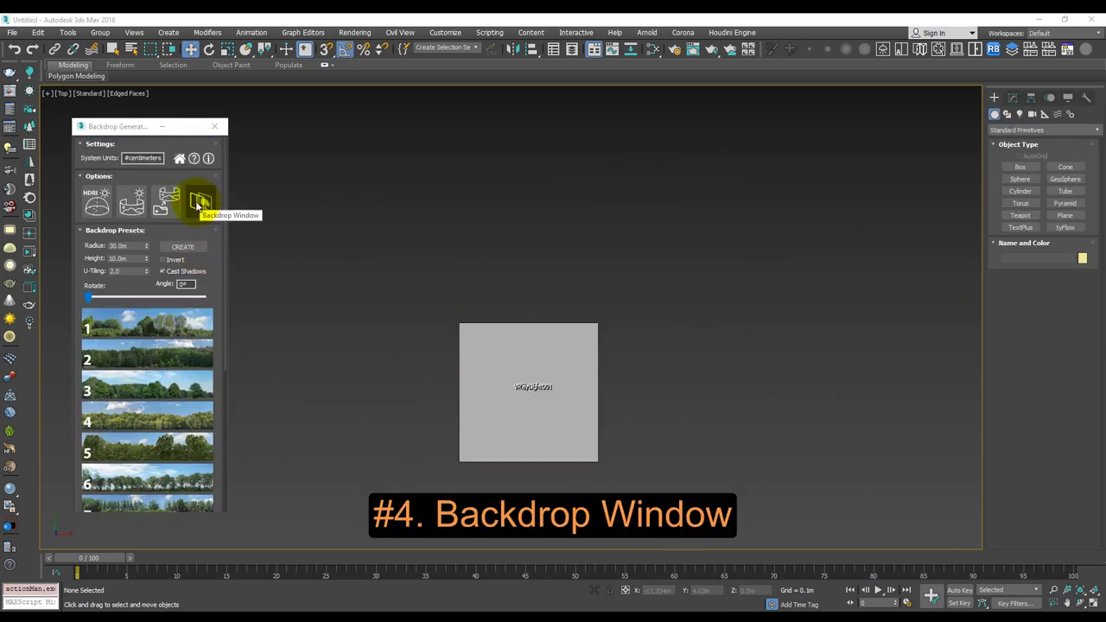
click(198, 204)
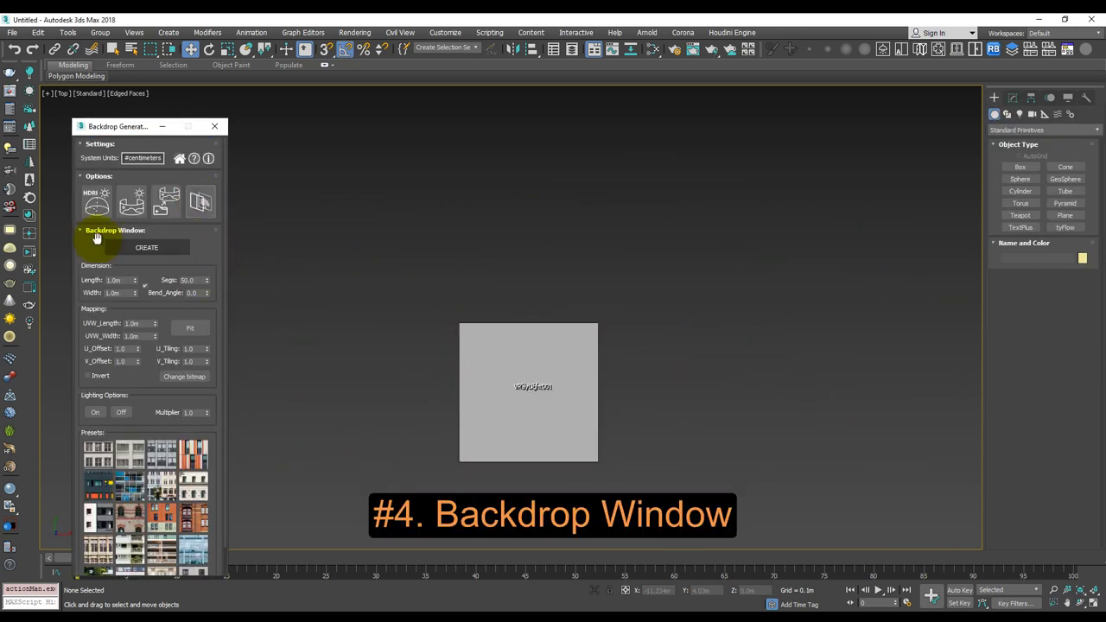
Create a night city skyline backdrop window and bend it with Bend_Angle about 34.6.
click(157, 254)
scroll(625, 290, down, 1)
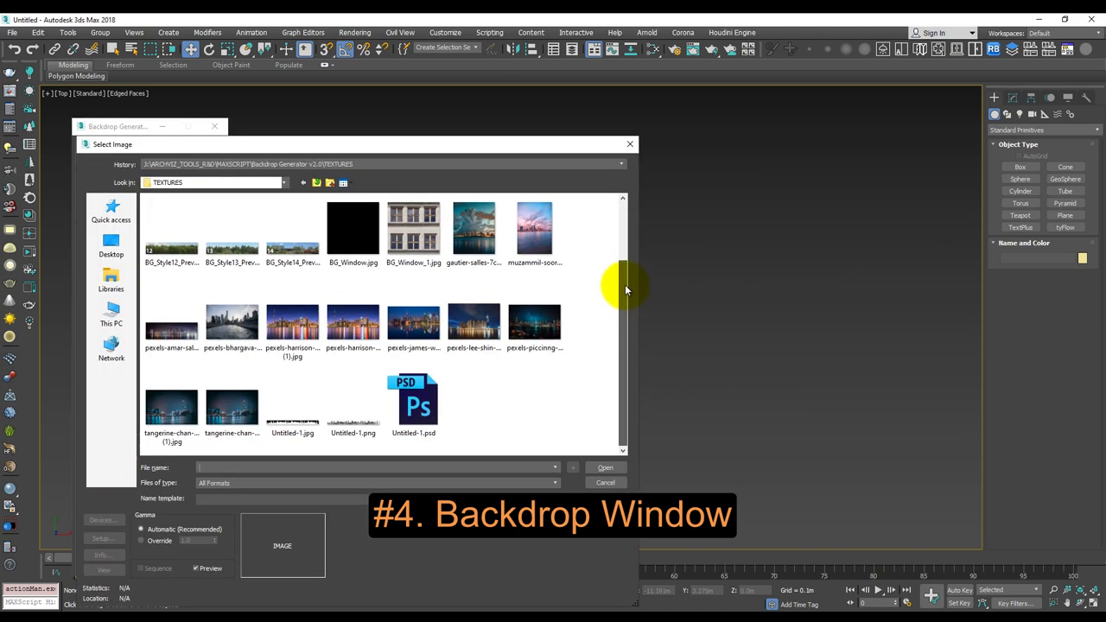
double_click(474, 322)
alt+middle_drag(555, 232, 514, 344)
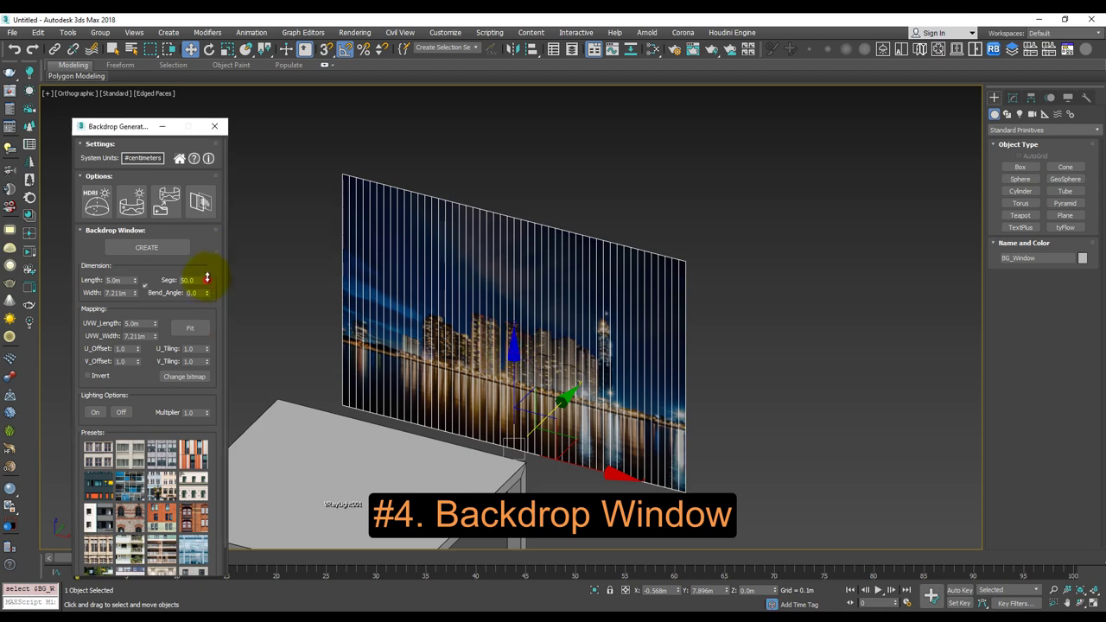
drag(208, 278, 195, 83)
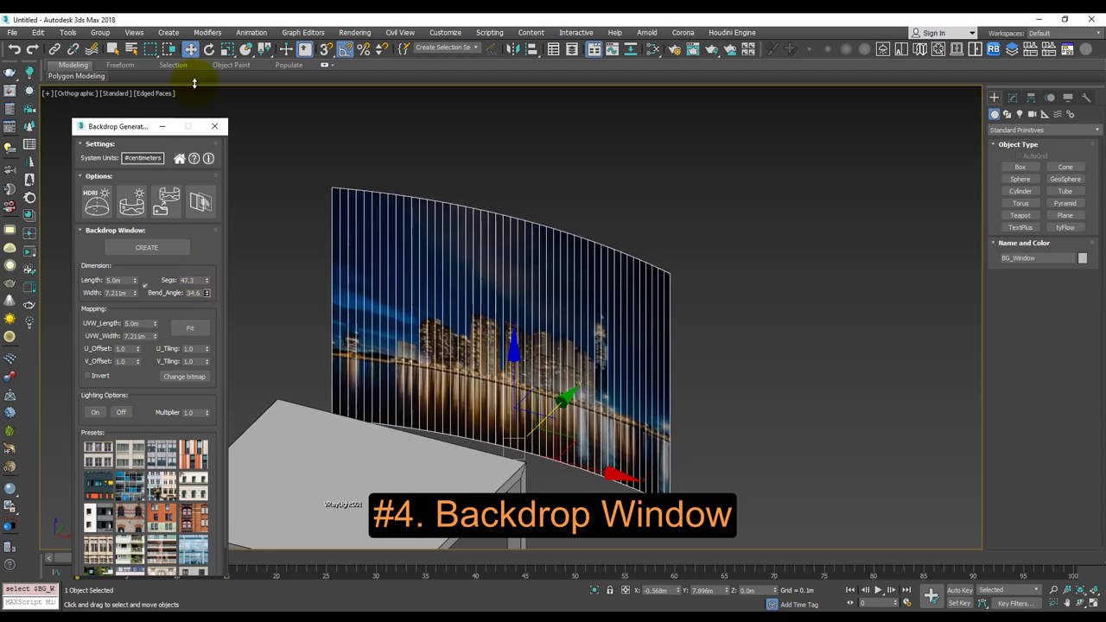
key(F4)
Bend the skyline panel to 90.4°, enlarge it to 7.358 m by 10.612 m, and fit its mapping.
mouse_move(207, 292)
mouse_down()
mouse_move(340, 285)
mouse_move(207, 296)
mouse_up()
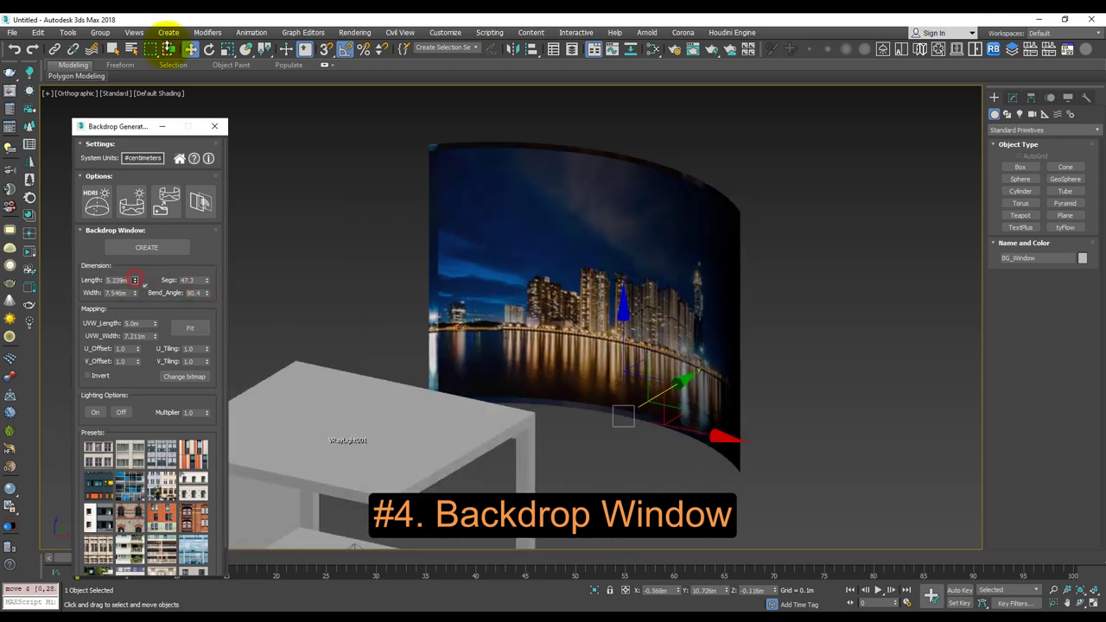
drag(135, 280, 520, 336)
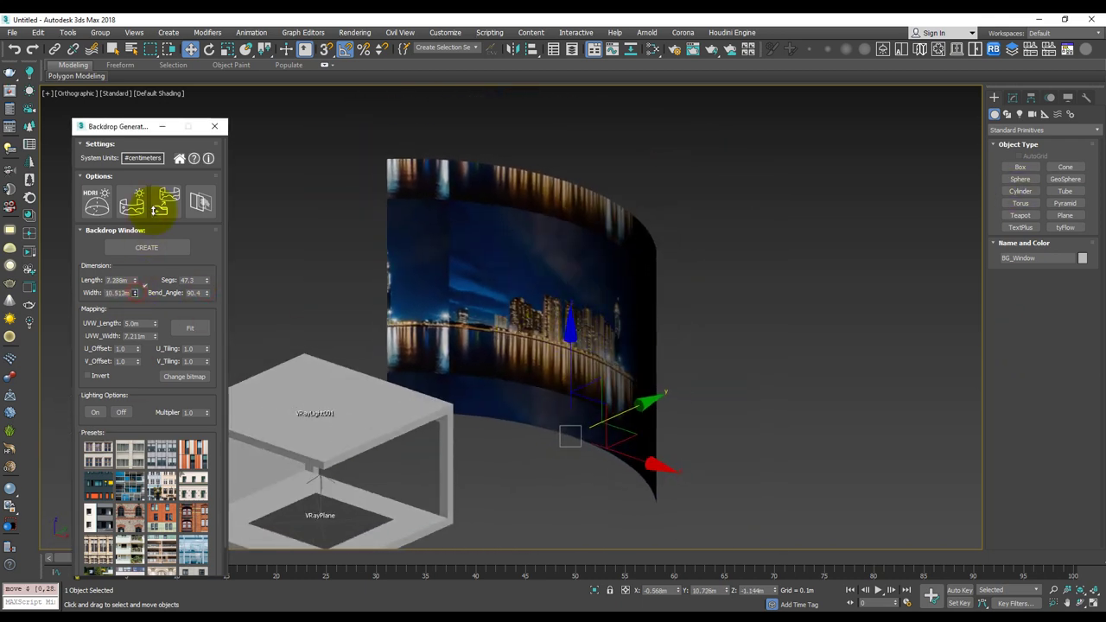
alt+middle_drag(539, 279, 153, 292)
click(155, 337)
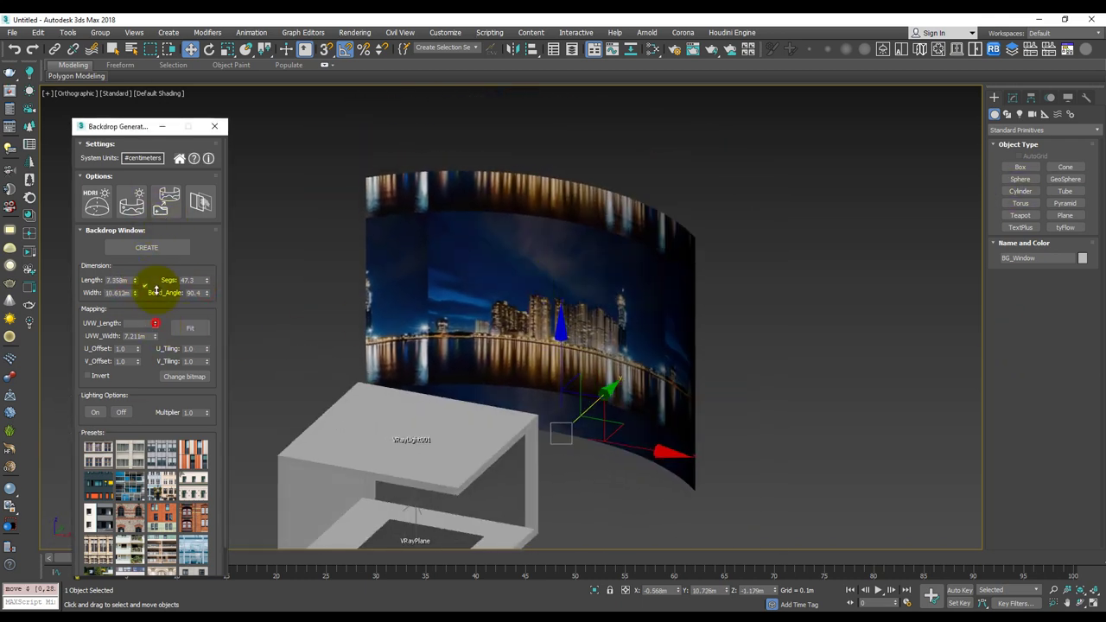
click(192, 334)
alt+middle_drag(551, 303, 552, 336)
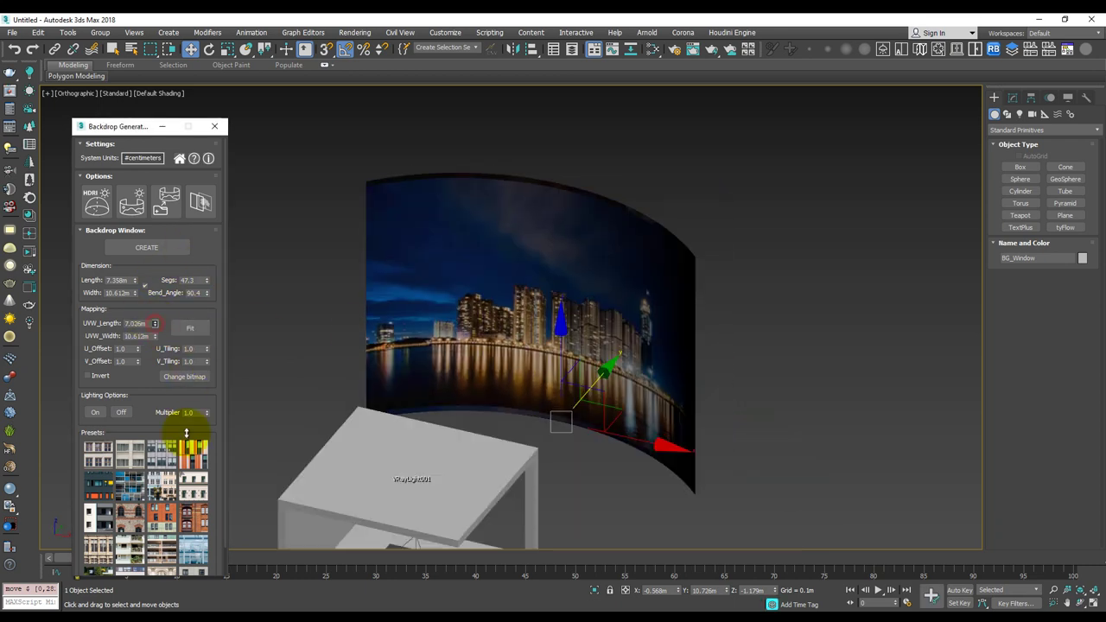
mouse_move(138, 350)
mouse_down()
mouse_move(148, 333)
mouse_move(210, 338)
mouse_move(209, 353)
mouse_up()
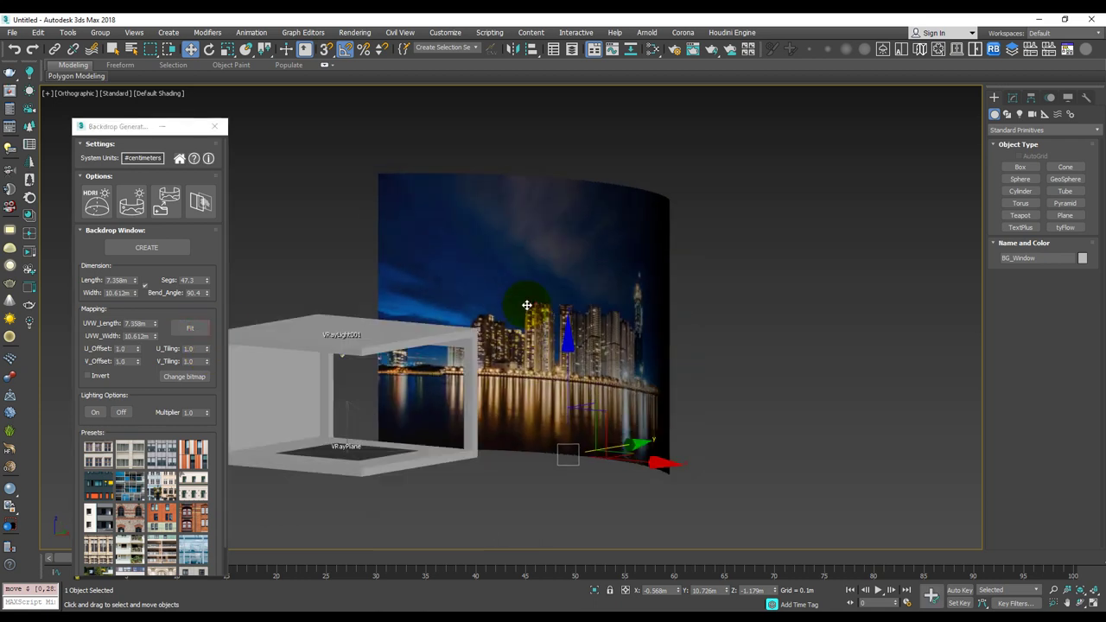
Try several different city skyline images on the backdrop via Change bitmap.
click(183, 377)
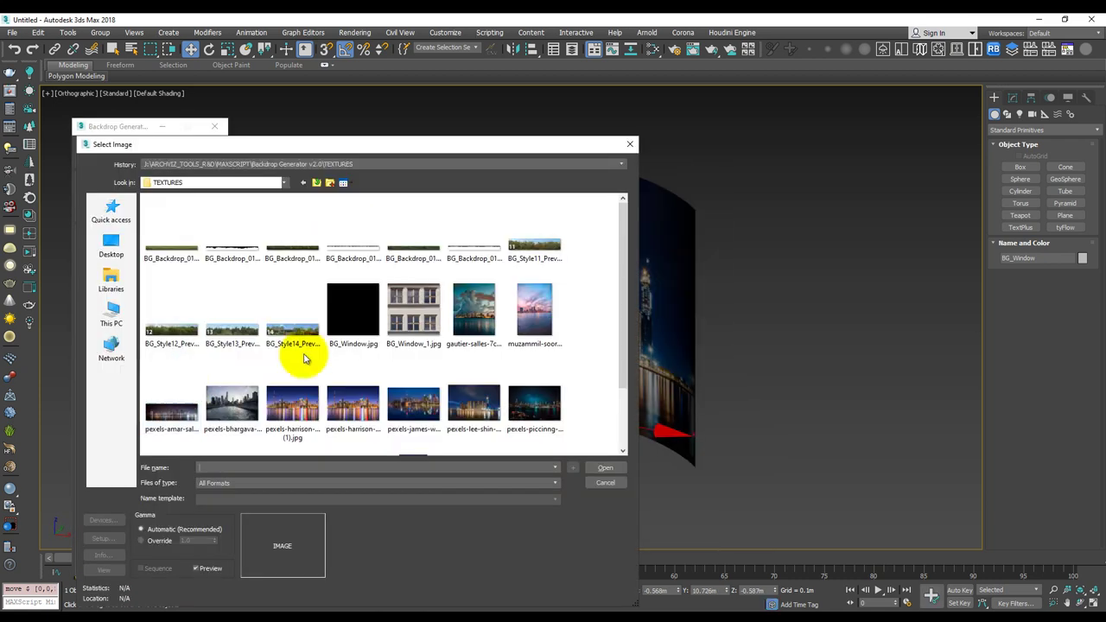
scroll(308, 358, down, 2)
double_click(420, 321)
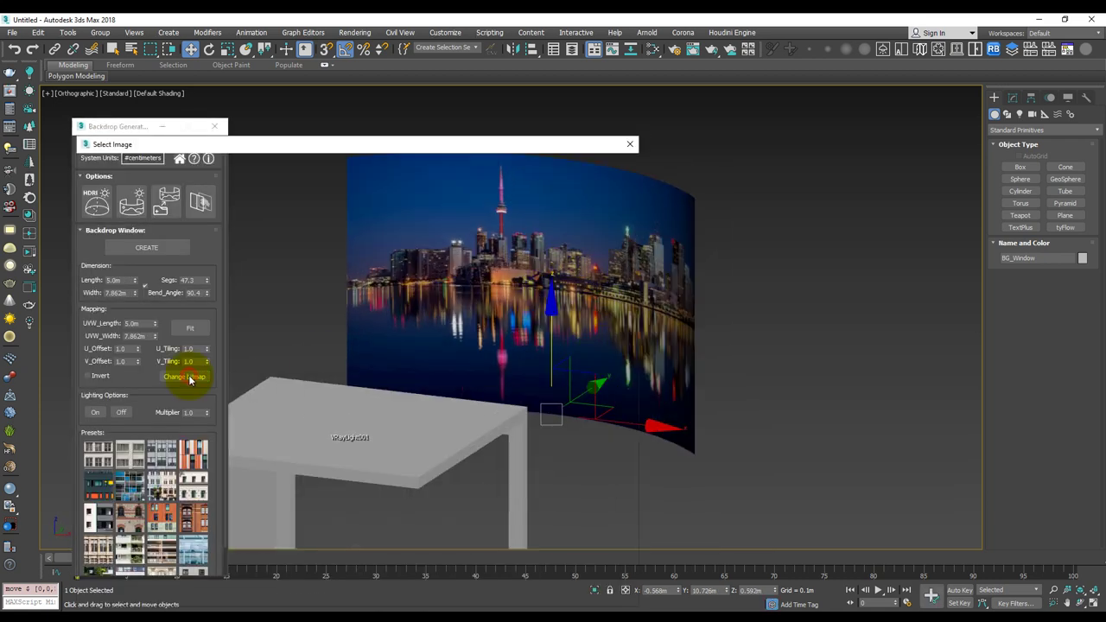
click(246, 413)
key(Return)
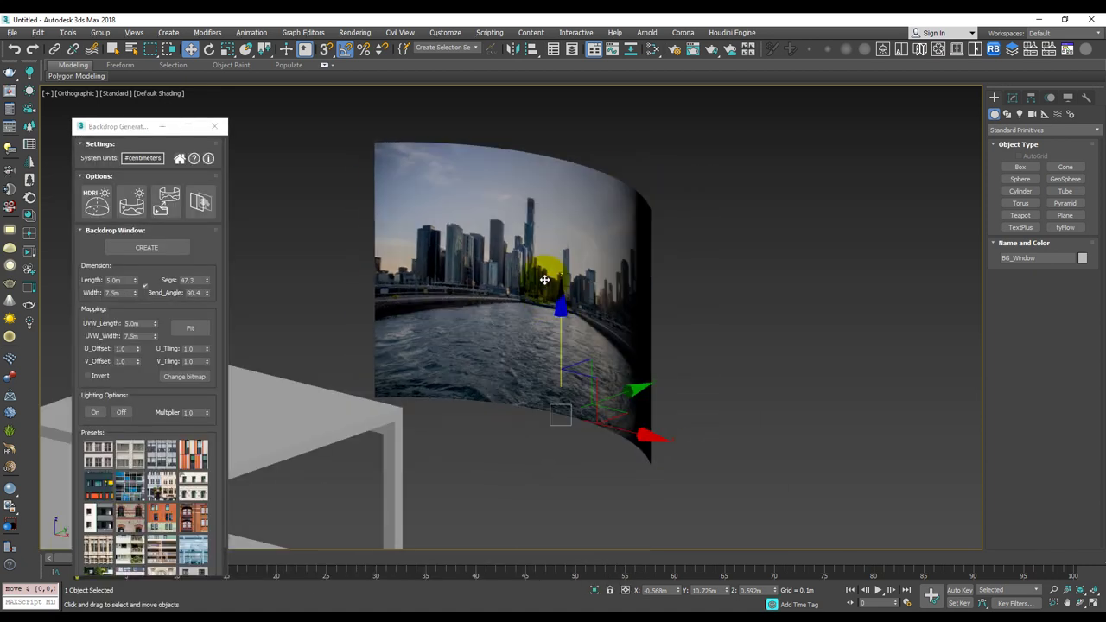
click(197, 374)
click(540, 408)
key(Return)
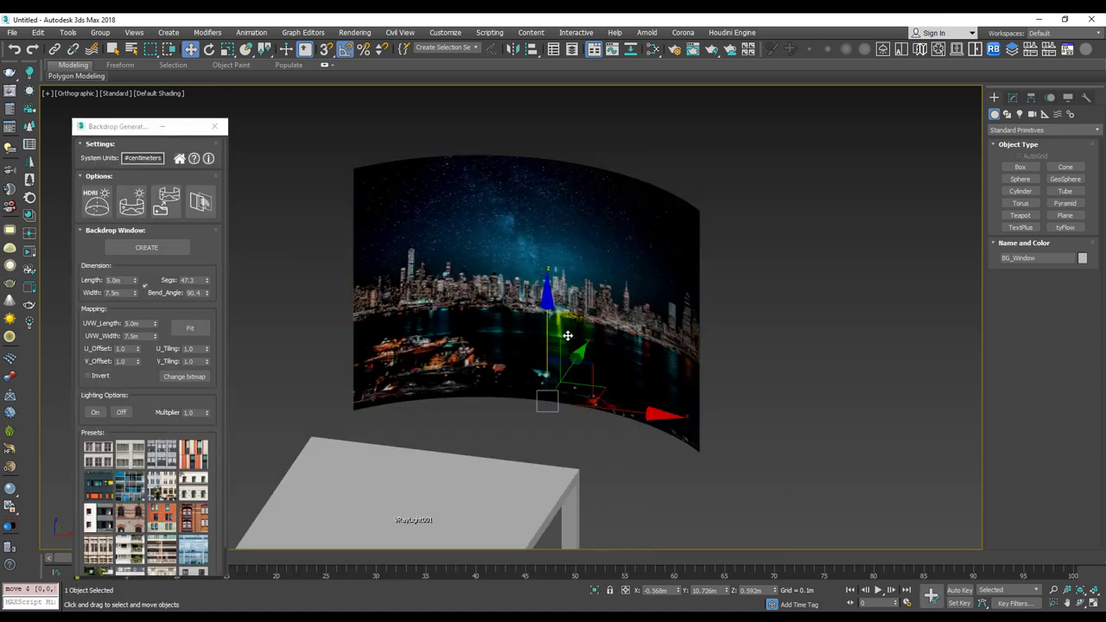
Apply the starry night city image and turn the backdrop lighting on.
click(191, 375)
double_click(459, 361)
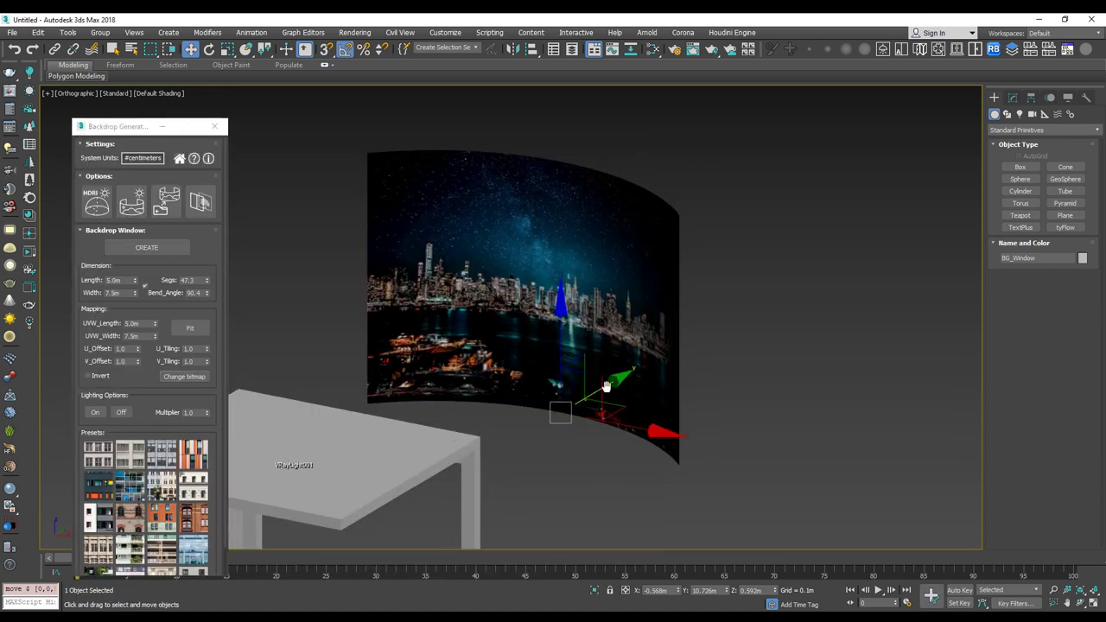
click(97, 414)
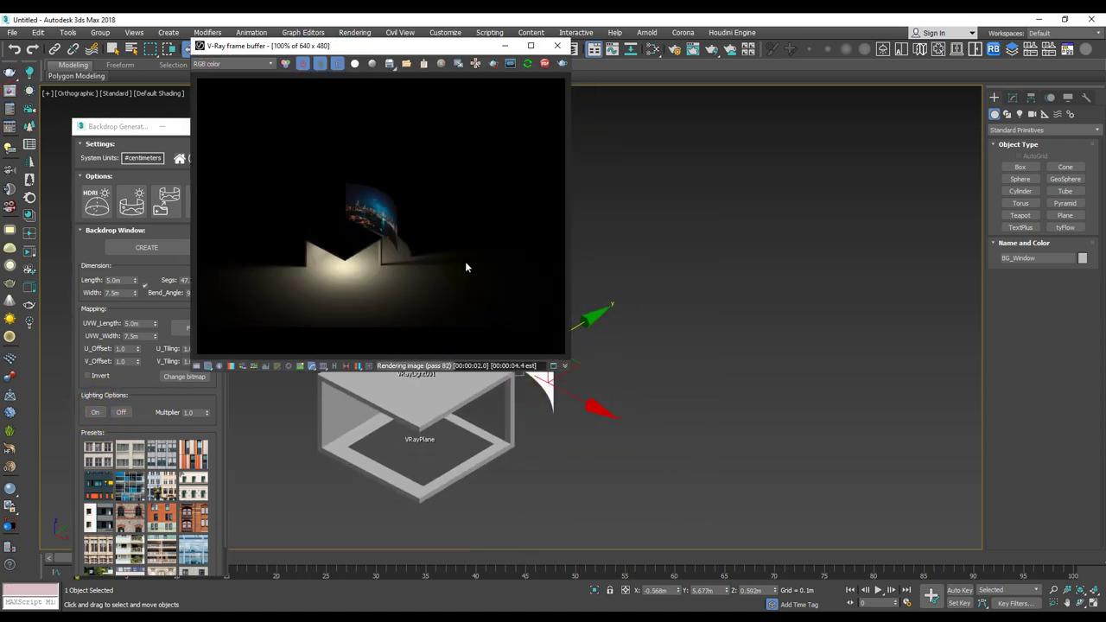
Move the V-Ray frame buffer aside, orbit around the backdrop, and toggle its lighting.
drag(389, 45, 830, 87)
scroll(509, 344, up, 3)
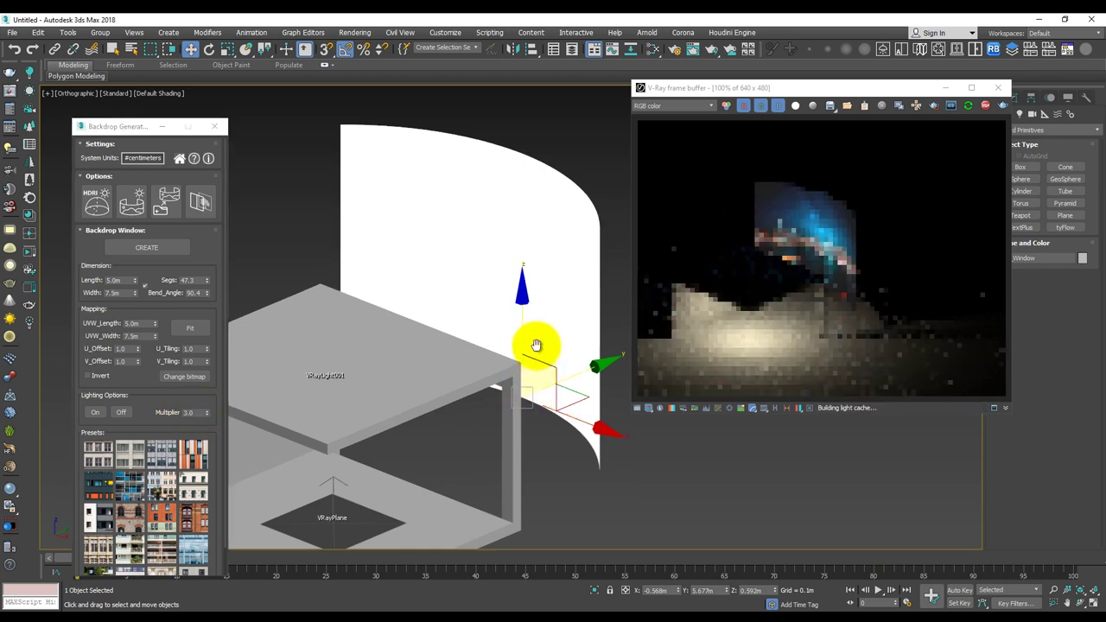
mouse_move(541, 367)
alt+middle_down()
mouse_move(560, 376)
mouse_move(234, 412)
mouse_move(486, 414)
alt+middle_up()
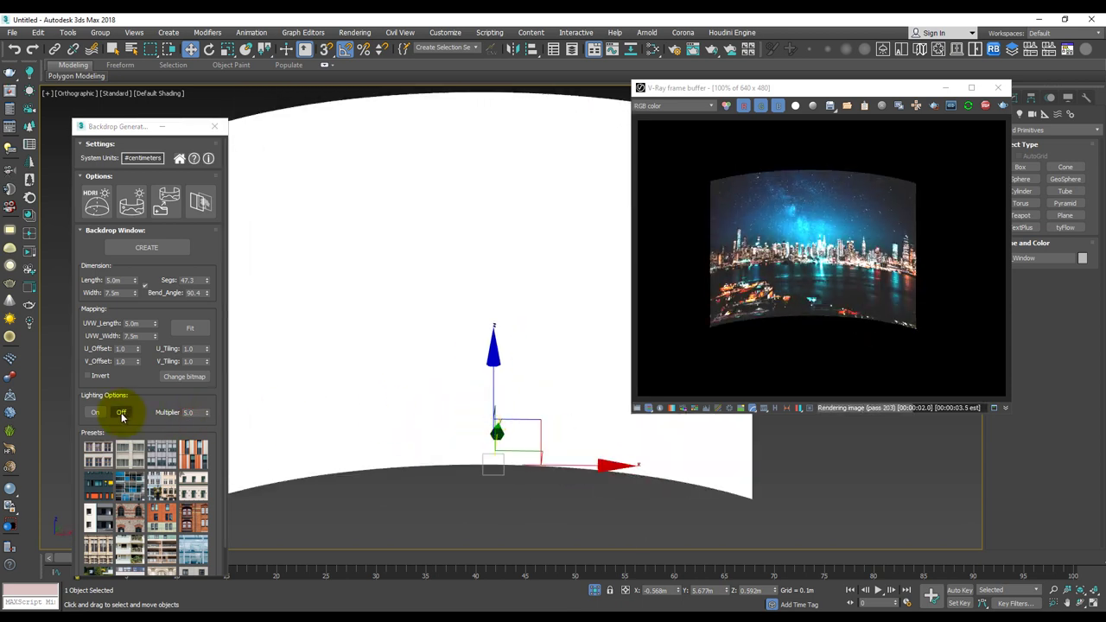
click(96, 413)
alt+middle_drag(506, 333, 518, 349)
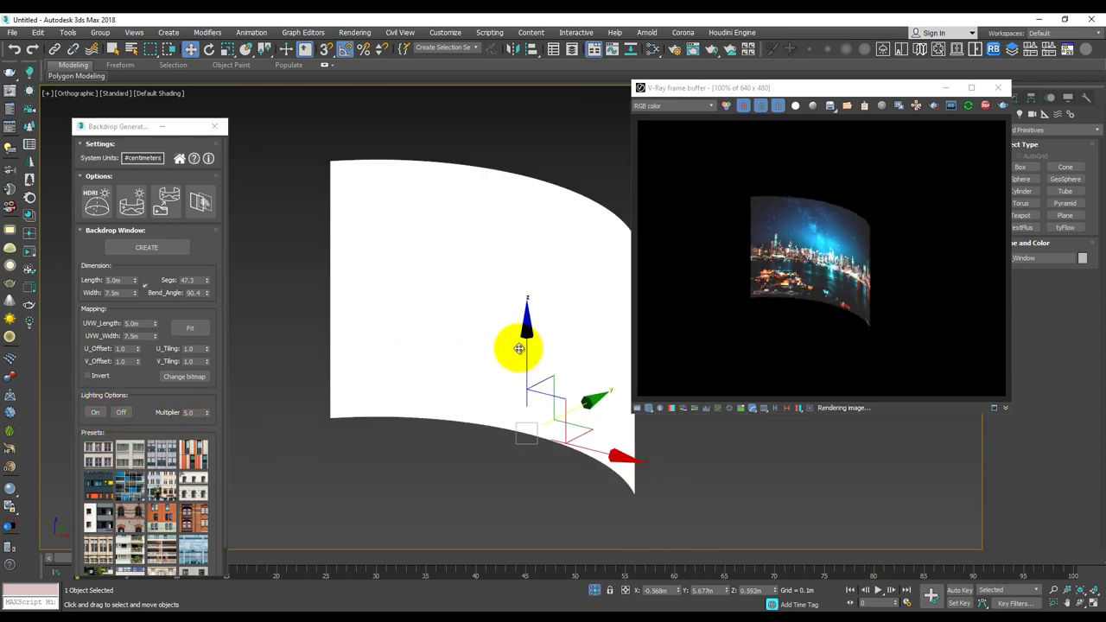
Apply the waterfront night skyline image and set the light multiplier to 2.0.
click(188, 376)
double_click(478, 388)
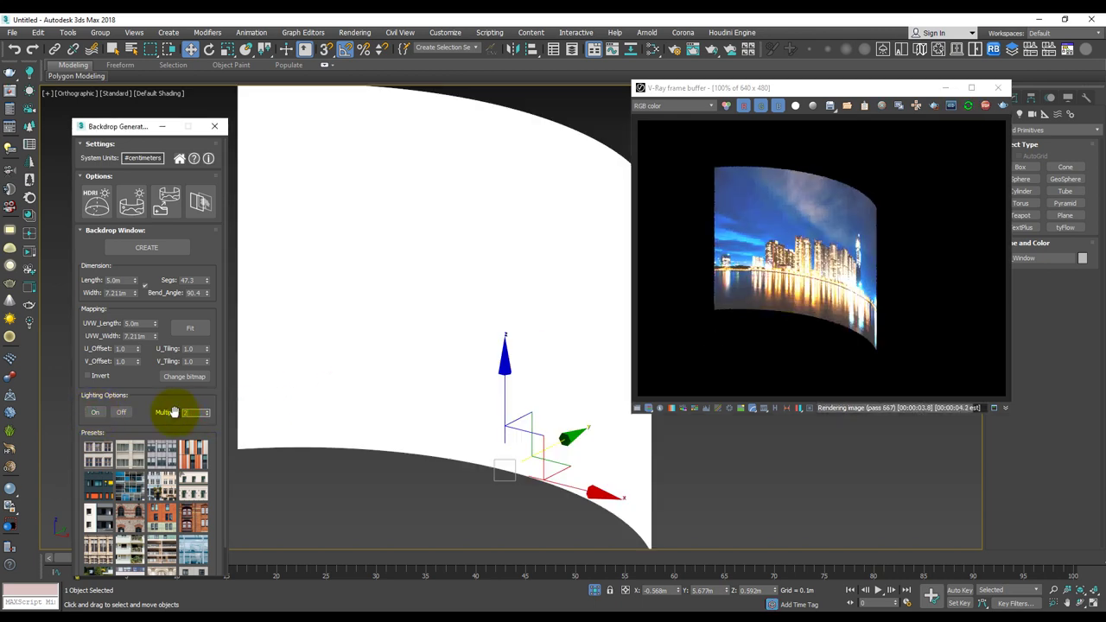
click(951, 107)
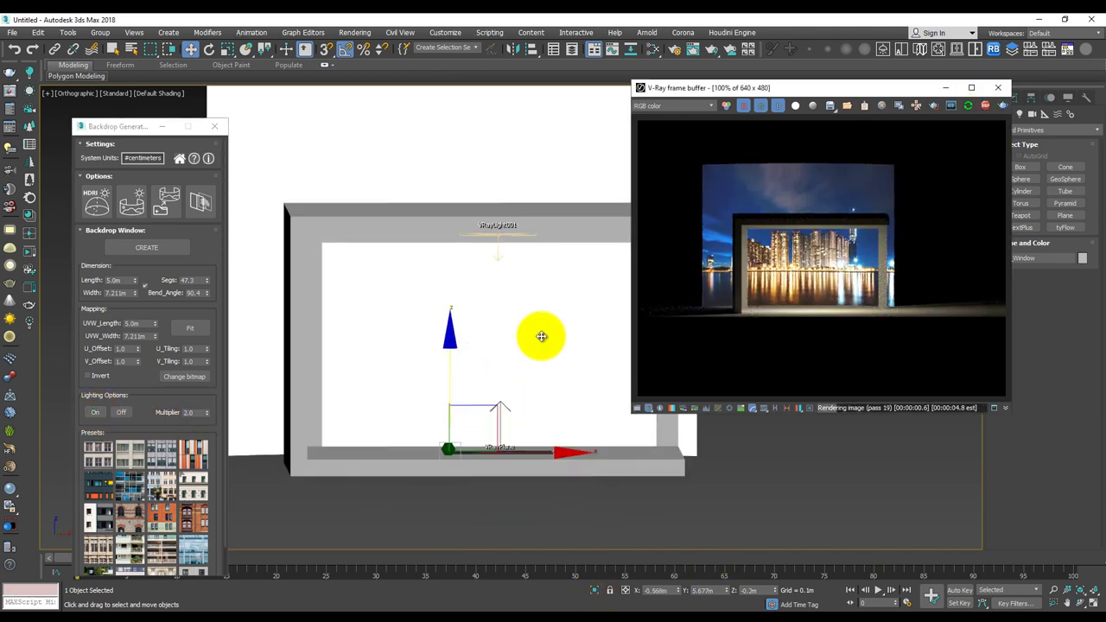
Set the skyline backdrop to multiplier 1.8 with Invert on and bend angle about 99.6°.
mouse_move(541, 336)
mouse_down()
mouse_move(420, 403)
mouse_move(435, 447)
mouse_up()
drag(581, 428, 514, 378)
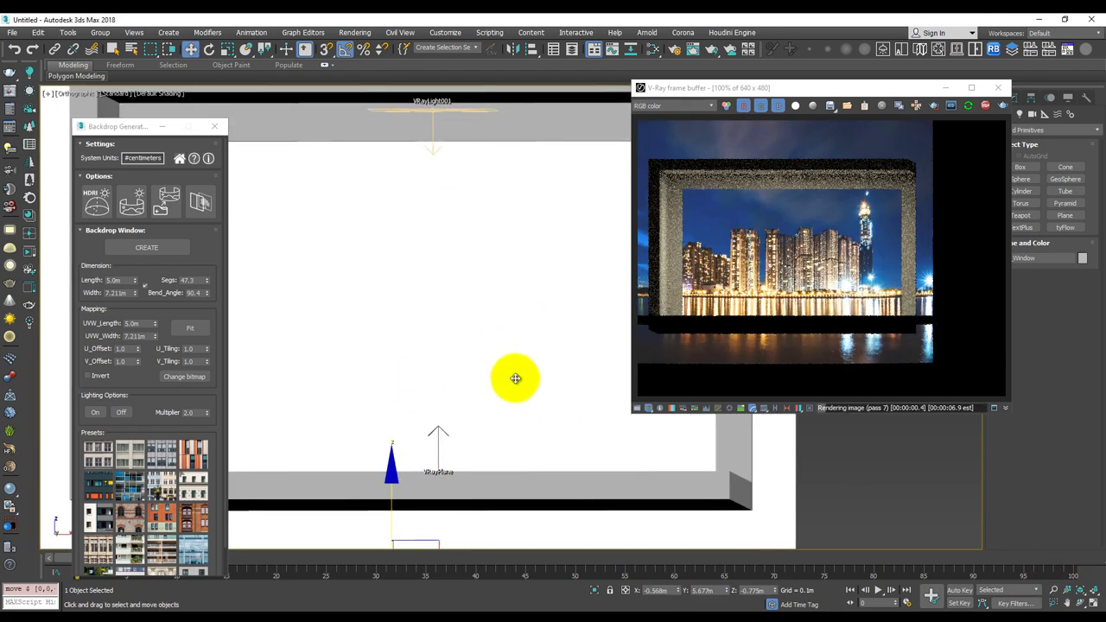
right_click(518, 351)
drag(204, 413, 209, 412)
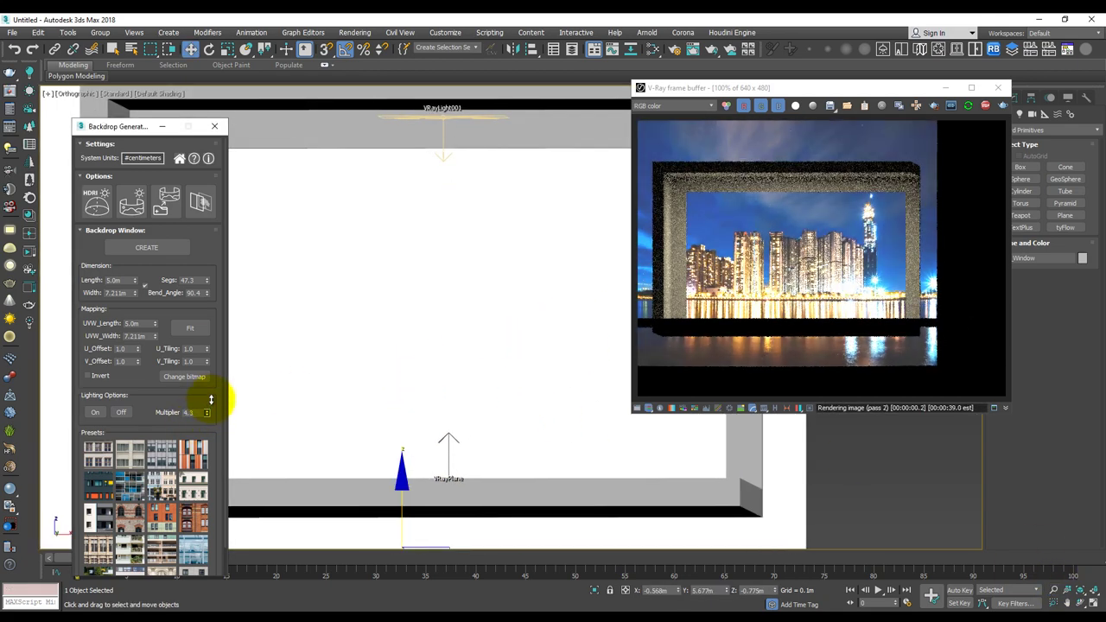
click(97, 377)
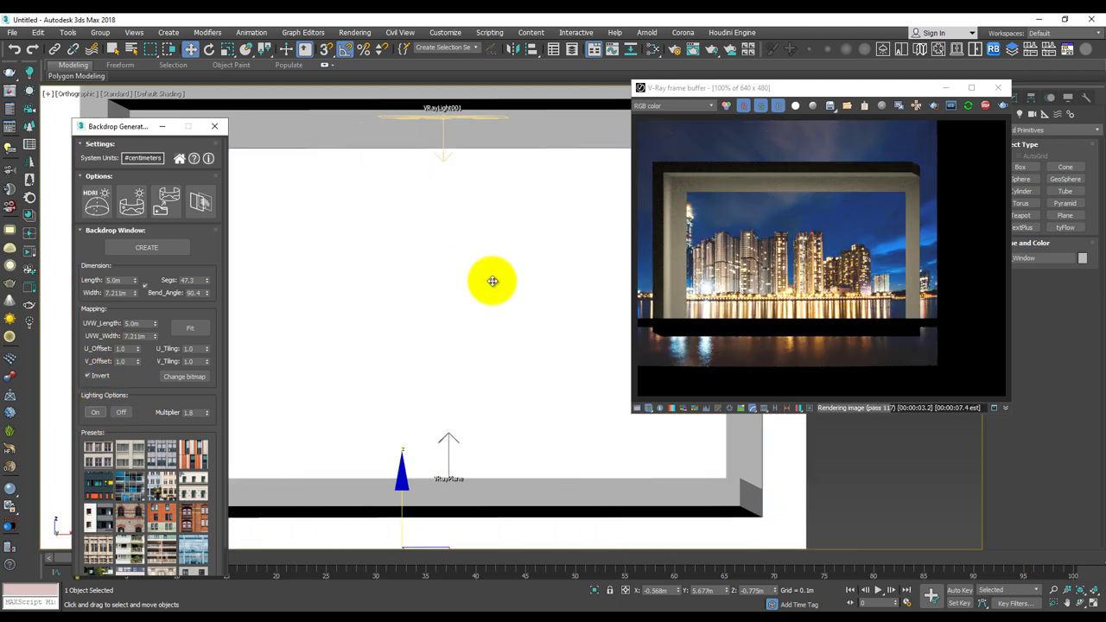
scroll(505, 360, down, 3)
mouse_move(563, 346)
alt+middle_down()
mouse_move(494, 366)
mouse_move(524, 328)
mouse_move(225, 303)
alt+middle_up()
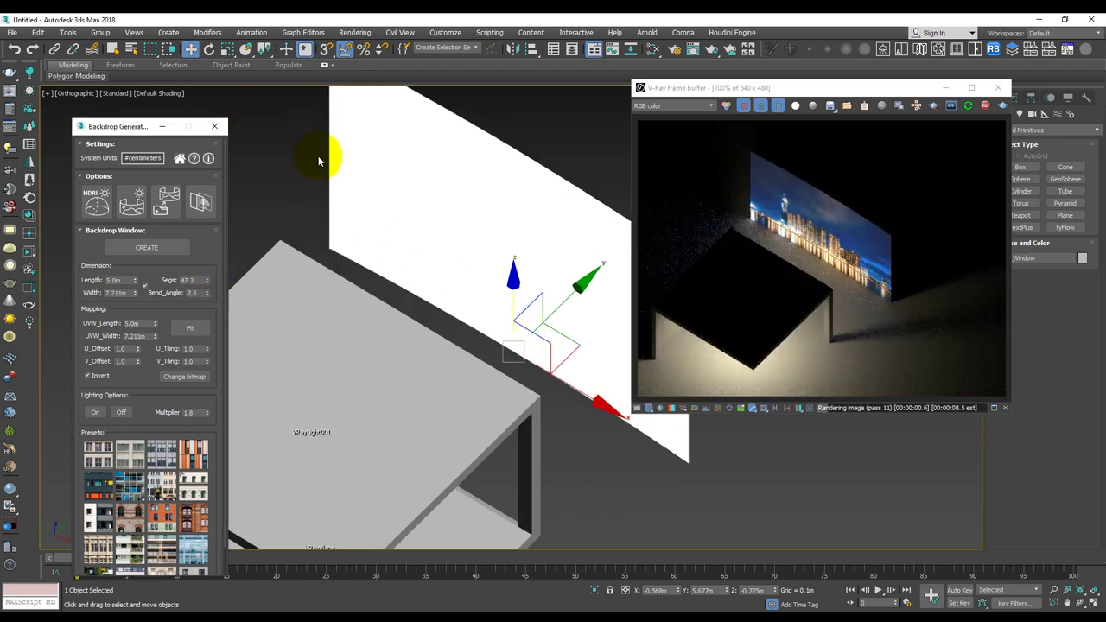
drag(210, 297, 264, 482)
scroll(438, 331, down, 2)
mouse_move(438, 331)
alt+middle_down()
mouse_move(494, 371)
mouse_move(464, 318)
alt+middle_up()
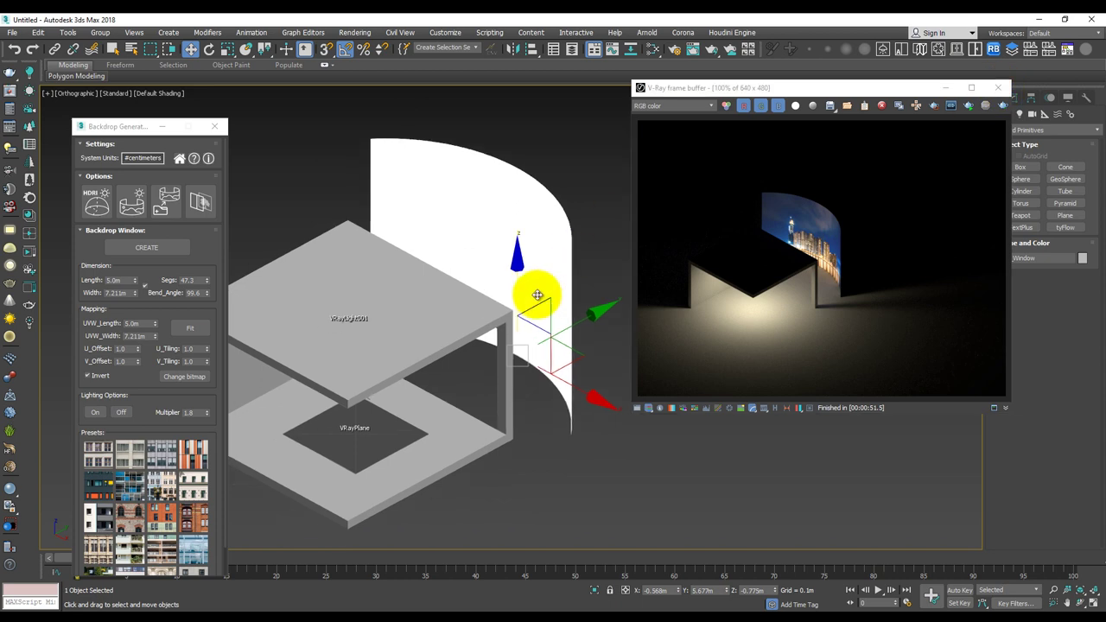
Delete the curved skyline backdrop from the scene.
key(Delete)
alt+middle_drag(536, 292, 173, 441)
scroll(130, 476, down, 1)
Create two building-facade backdrops from different presets beside the room model.
click(170, 520)
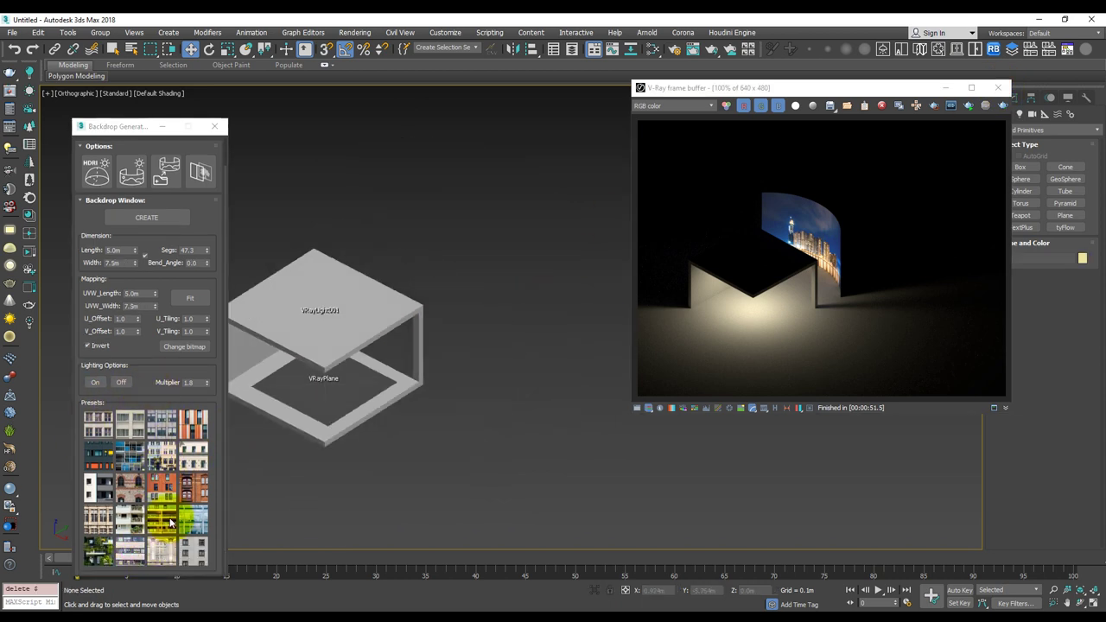
click(134, 552)
scroll(482, 316, up, 3)
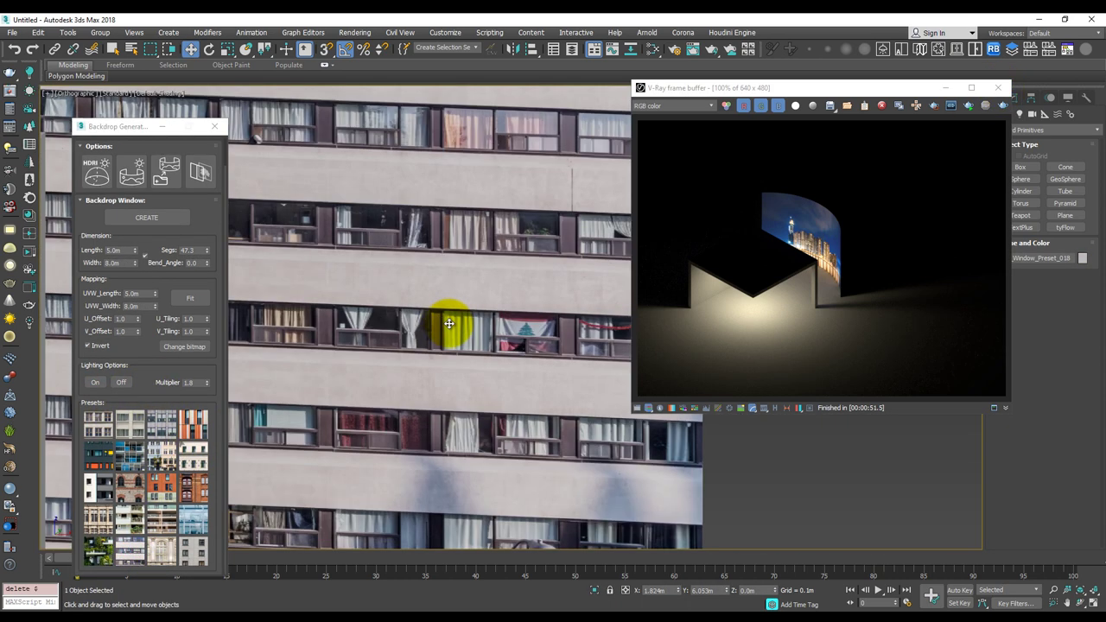
scroll(445, 320, down, 4)
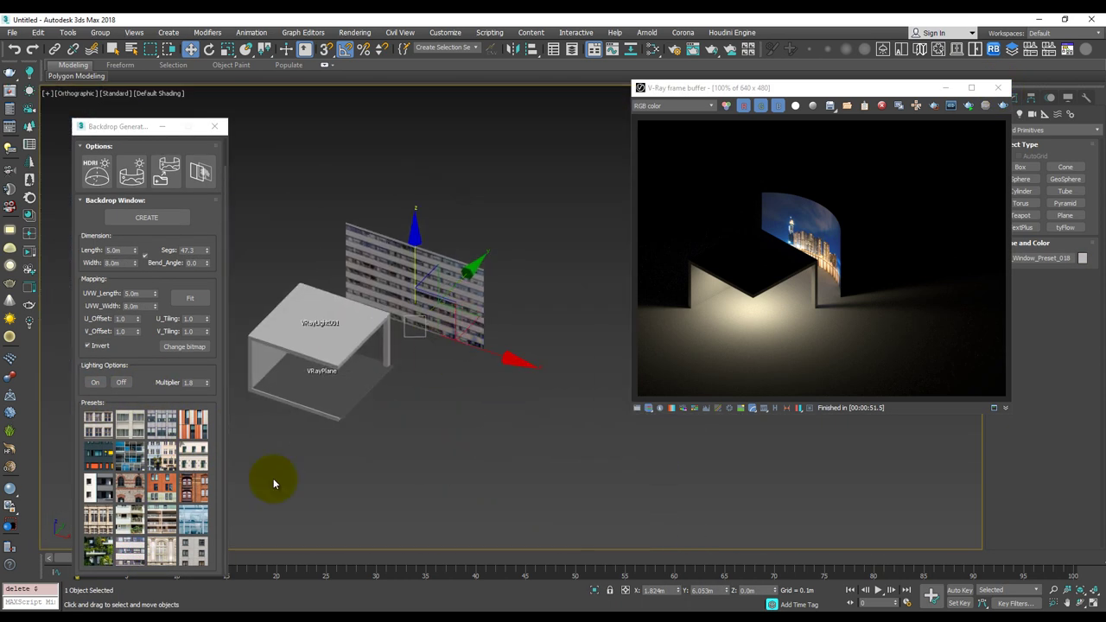
click(97, 424)
scroll(436, 402, up, 4)
scroll(411, 355, down, 2)
scroll(406, 358, down, 2)
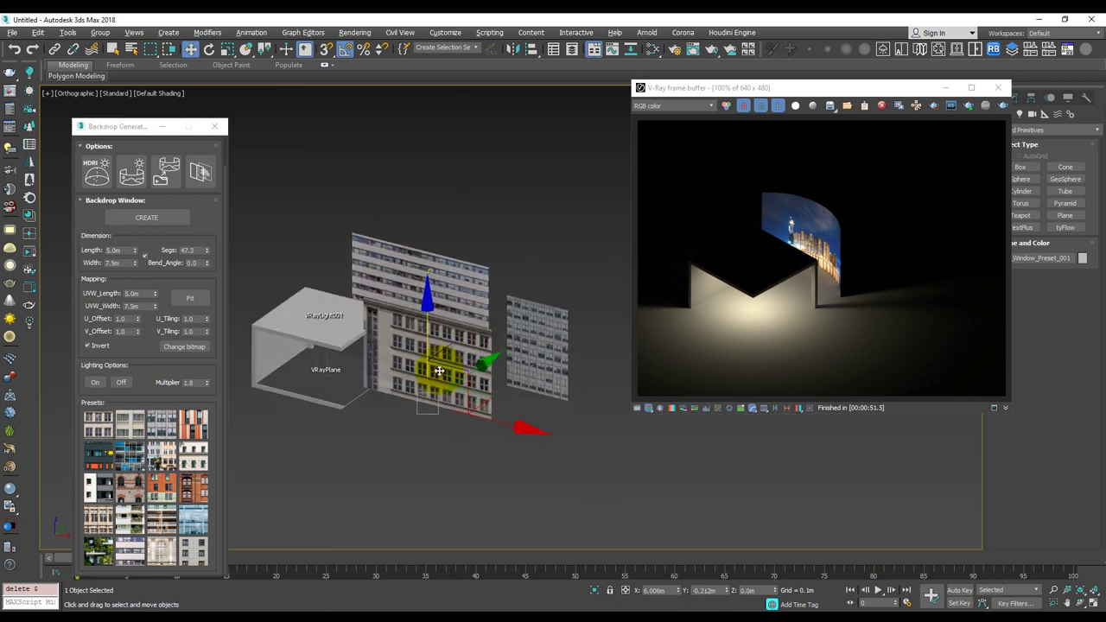
Select the large facade backdrop plane and switch its Lighting Options to Off.
click(95, 383)
click(965, 108)
scroll(479, 329, up, 3)
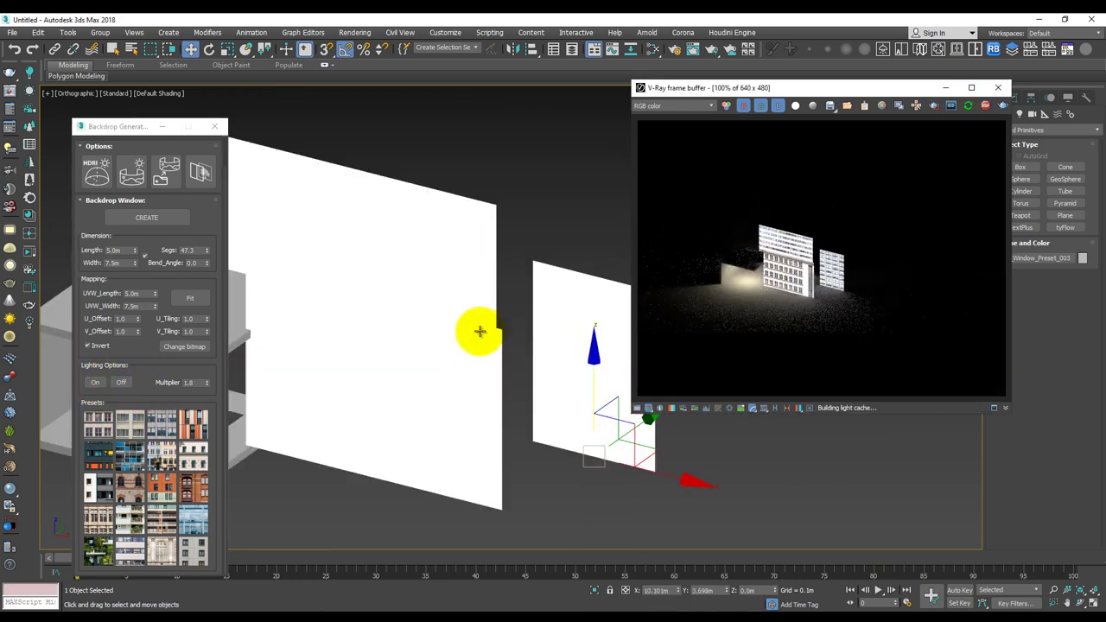
scroll(462, 376, up, 1)
alt+middle_drag(448, 387, 475, 403)
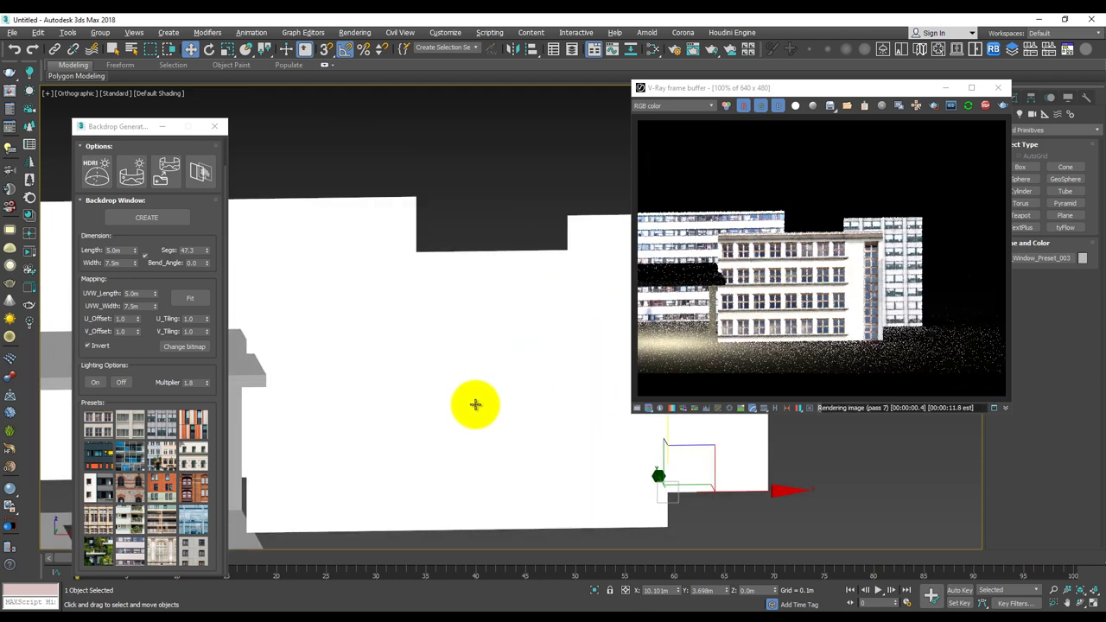
scroll(474, 403, up, 2)
alt+middle_drag(397, 366, 403, 378)
scroll(403, 377, down, 2)
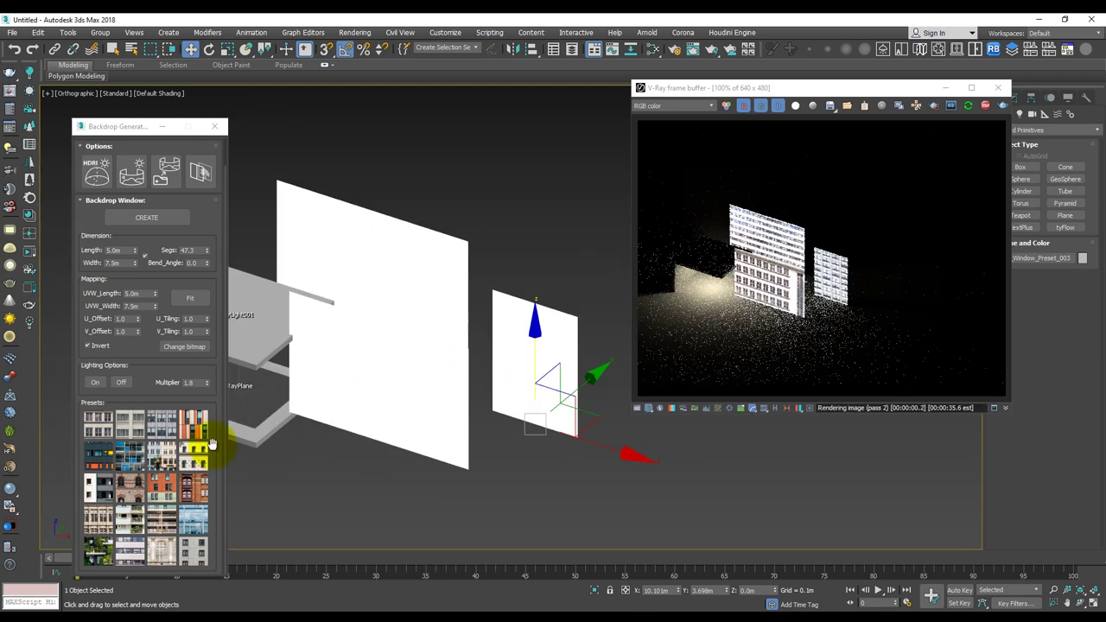
click(403, 378)
click(121, 381)
alt+middle_drag(298, 365, 312, 372)
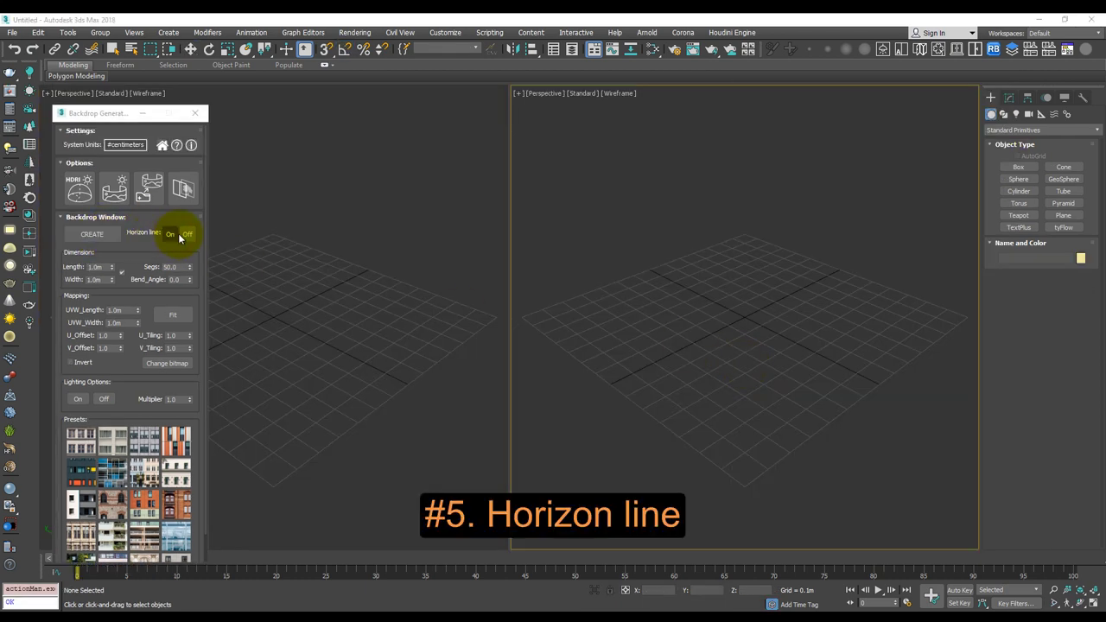
Load the skyline photo as a custom backdrop and place it at the grid origin.
click(179, 233)
double_click(510, 302)
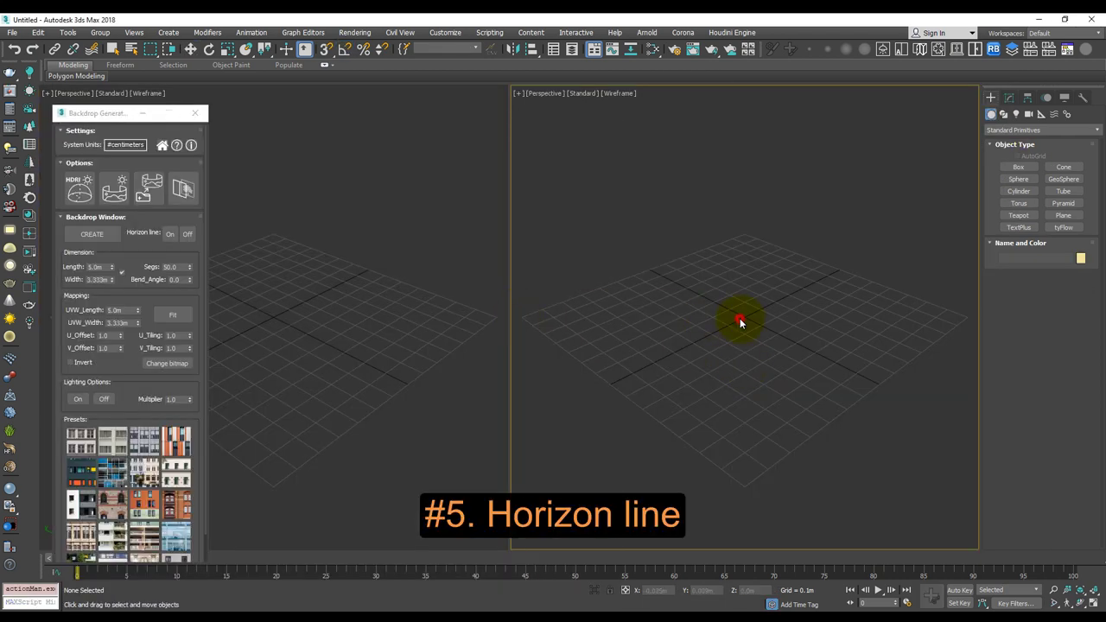
click(740, 321)
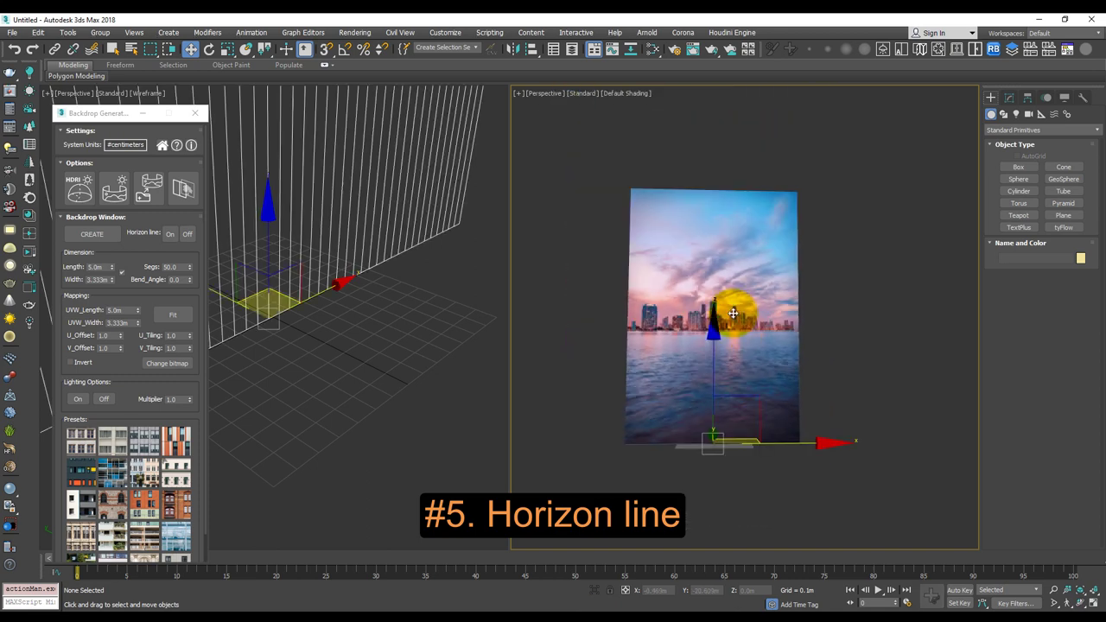
click(837, 350)
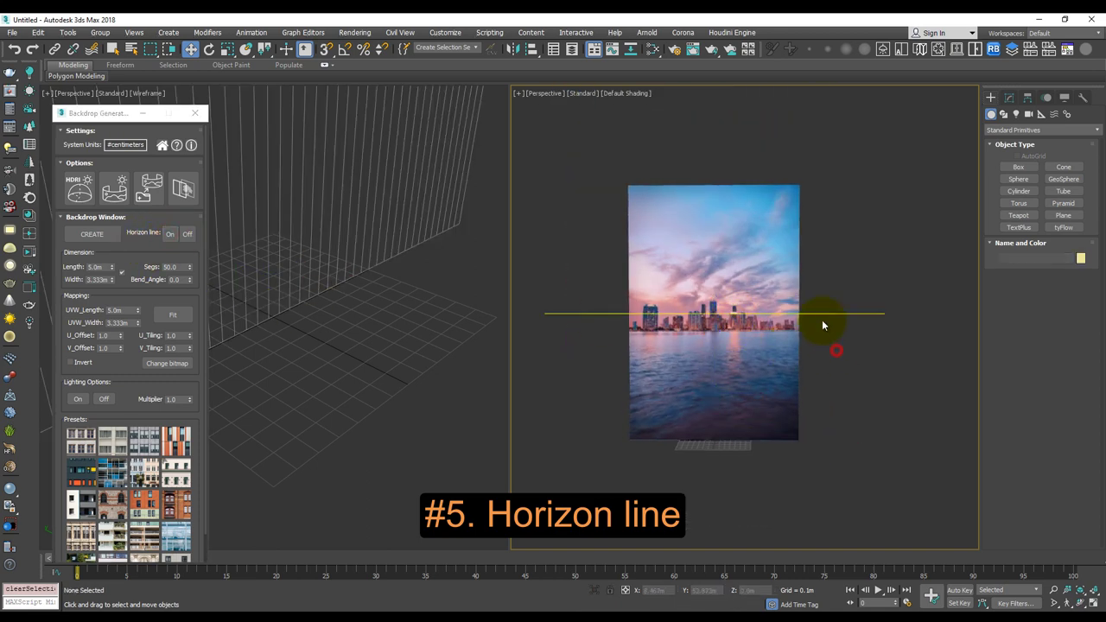
Select the skyline backdrop plane and turn Horizon line On.
click(189, 235)
click(173, 235)
scroll(822, 321, up, 3)
scroll(663, 296, up, 2)
scroll(913, 399, up, 3)
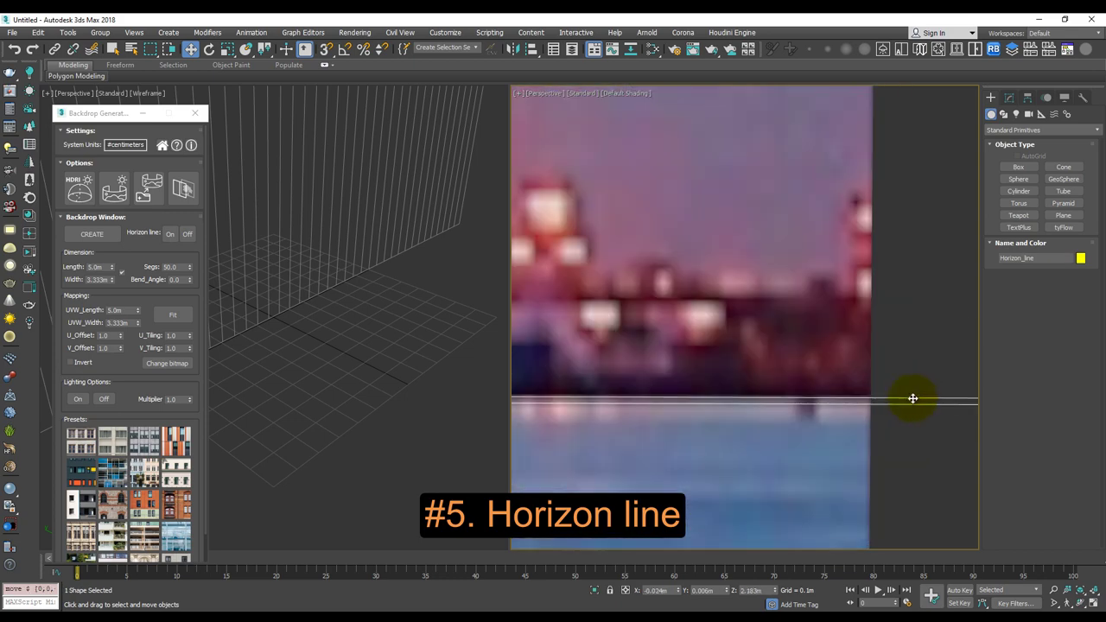
scroll(911, 393, down, 5)
click(839, 414)
scroll(839, 415, down, 3)
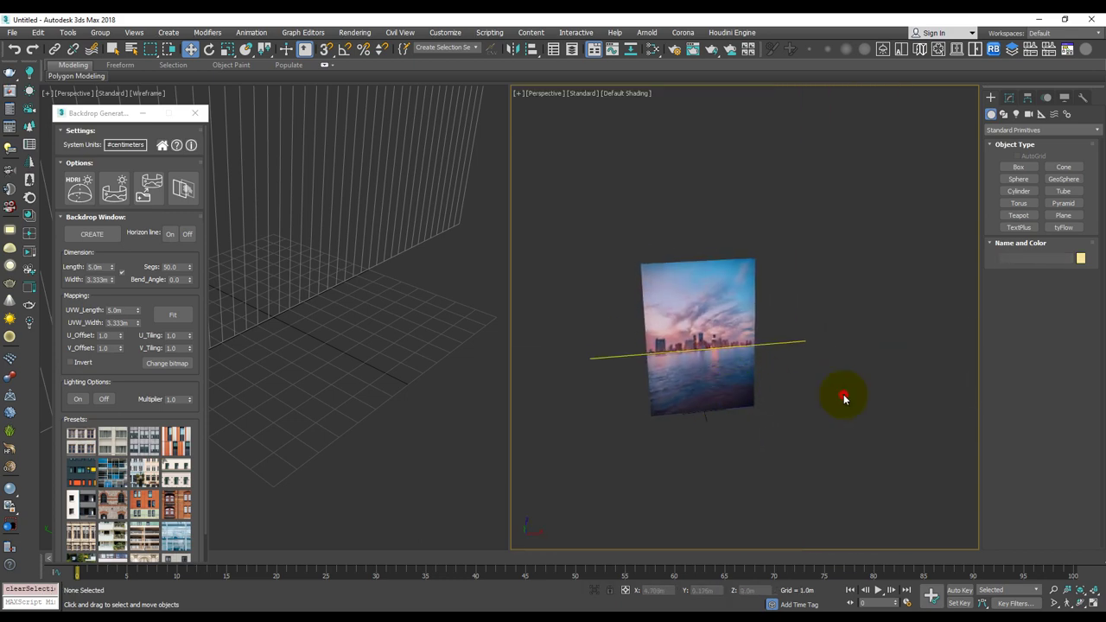
Create a VRayPhysicalCamera aimed at the backdrop in Top view and raise it in Front view.
key(t)
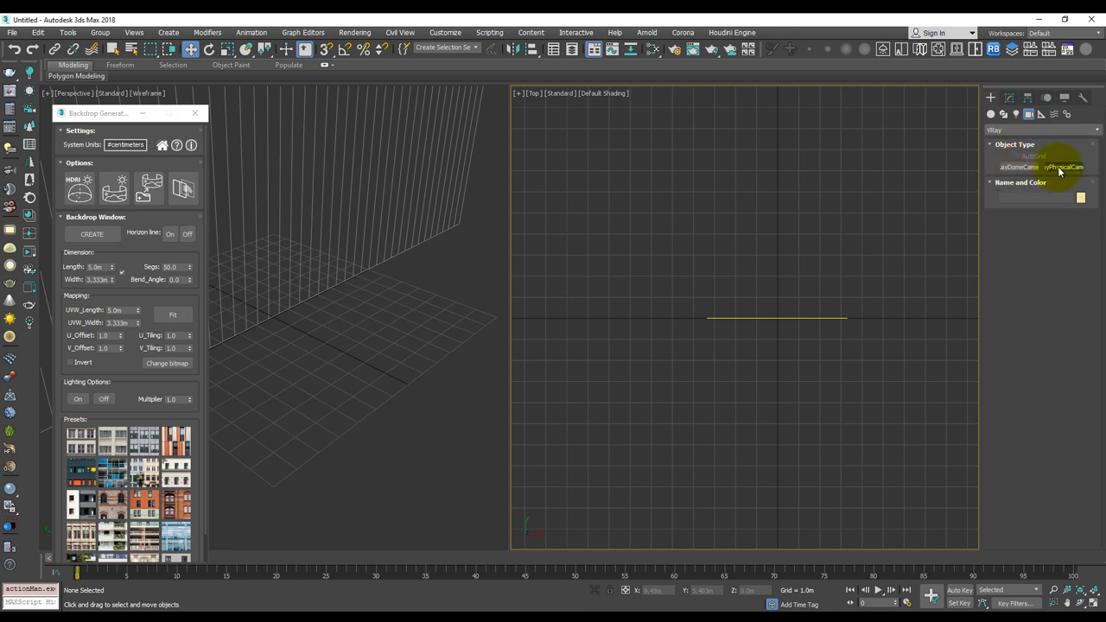
click(1060, 170)
middle_drag(778, 466, 747, 430)
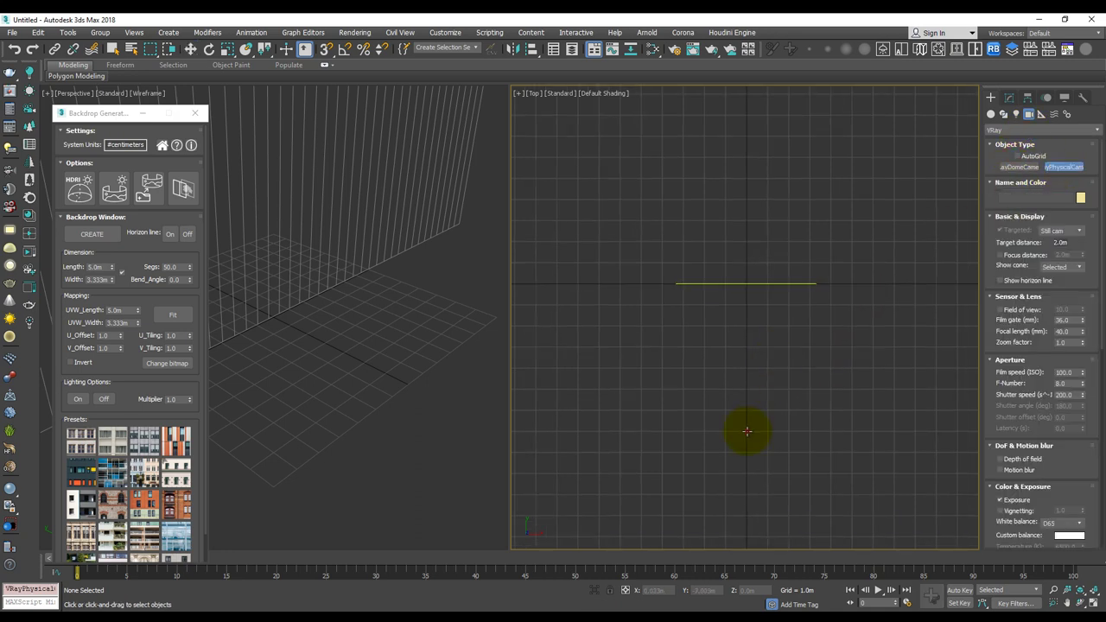
right_click(747, 195)
key(f)
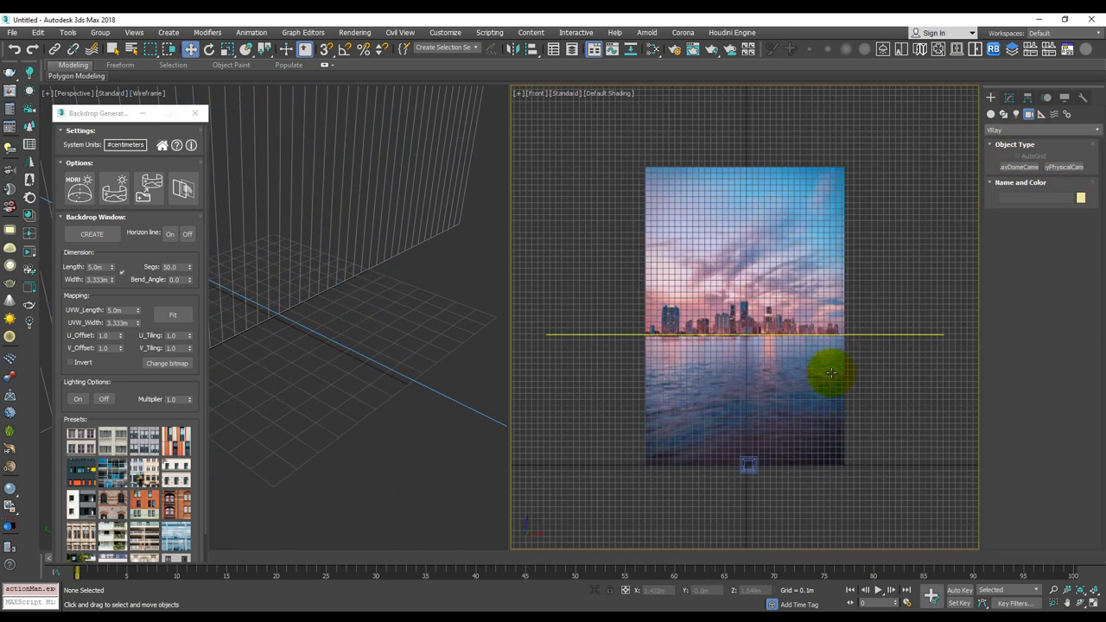
key(F3)
drag(746, 370, 767, 315)
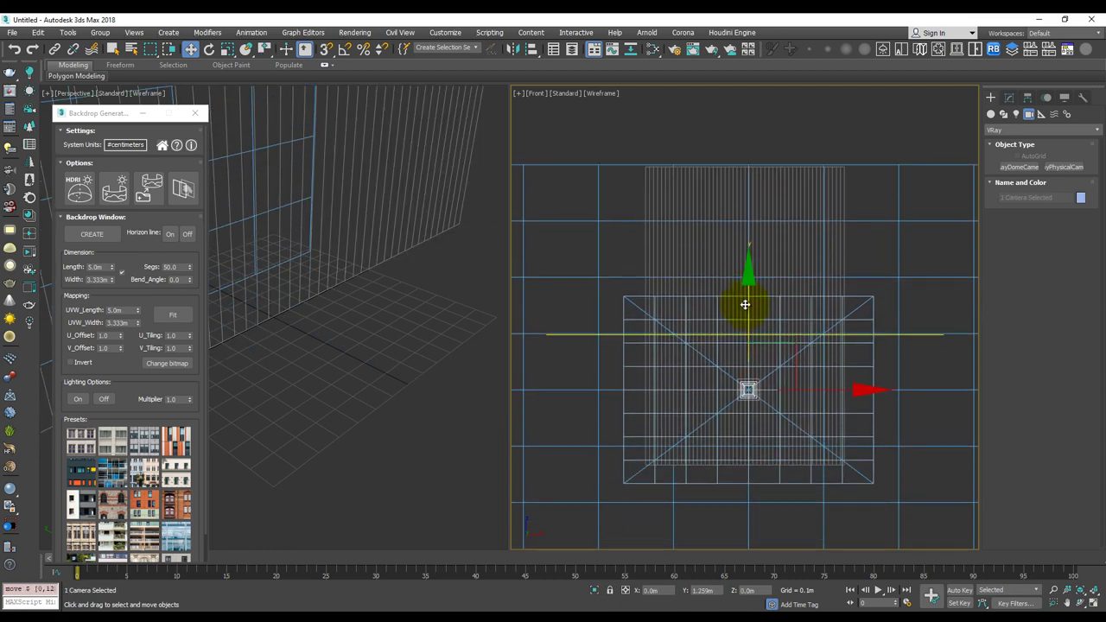
Look through the camera, shaded with the render frame shown, and close Backdrop Generator.
key(c)
key(F3)
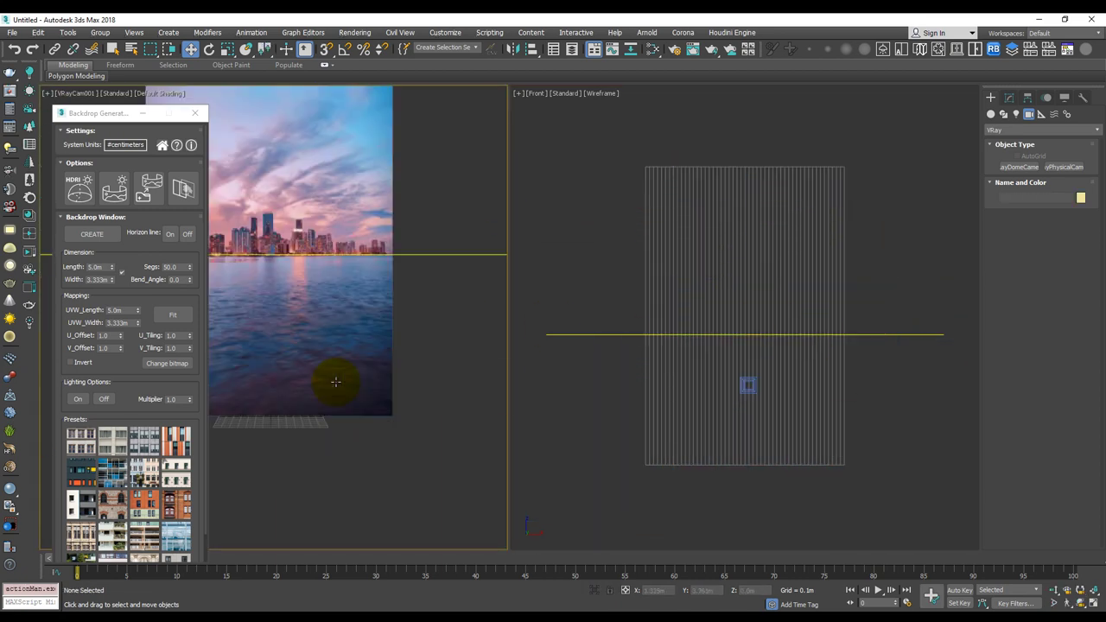
key(shift+f)
click(196, 113)
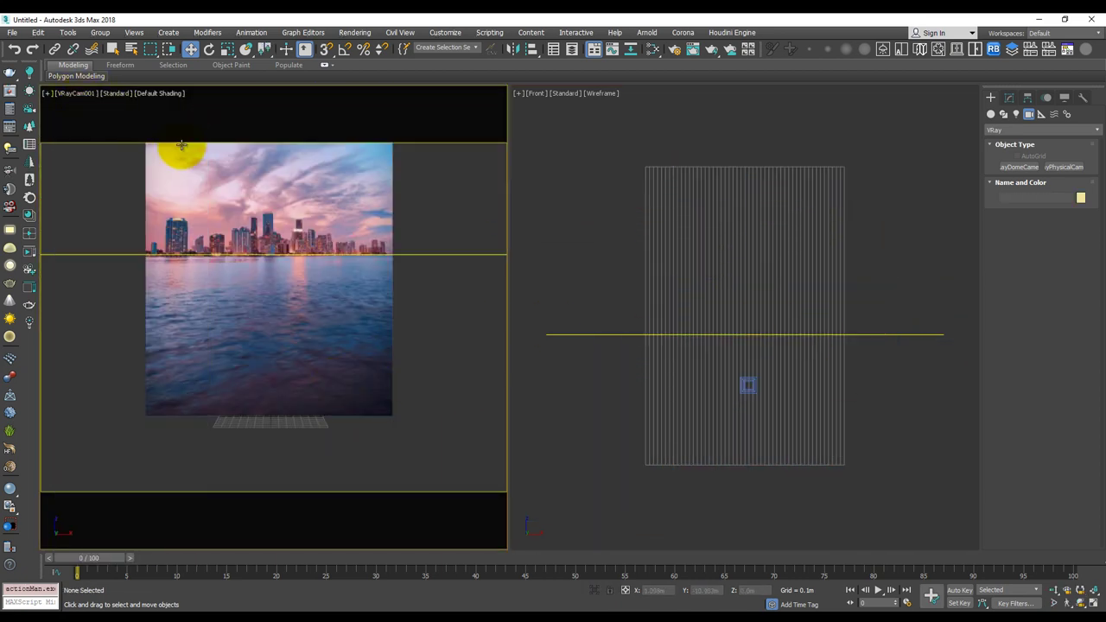
Lower the BG_Window skyline plane in Front view until its waterline meets the horizon line.
key(t)
click(748, 432)
click(1009, 98)
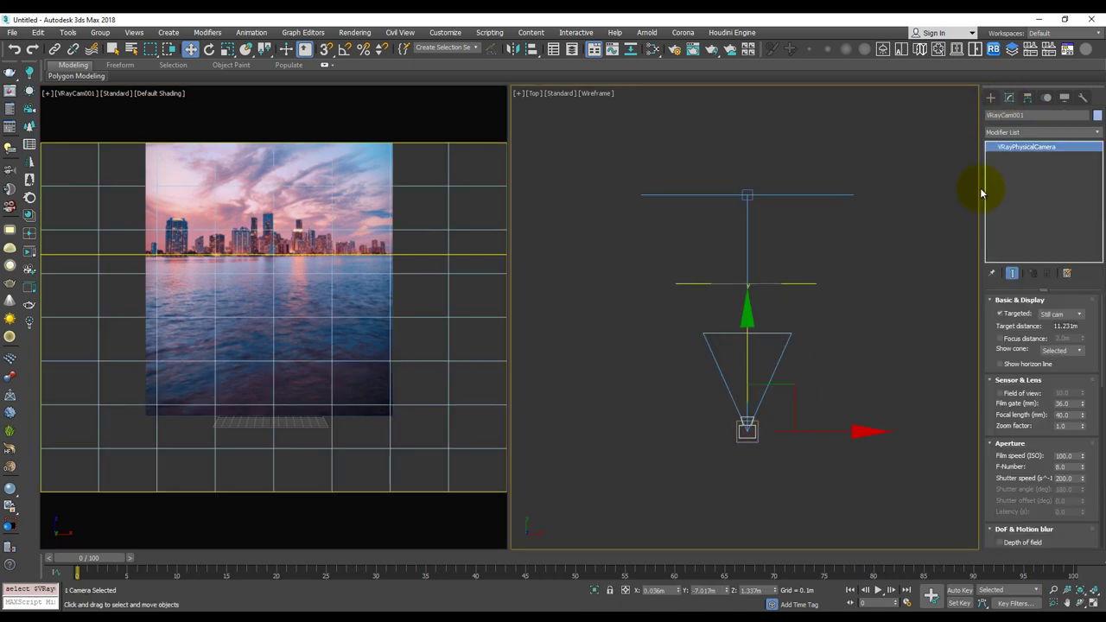
click(644, 367)
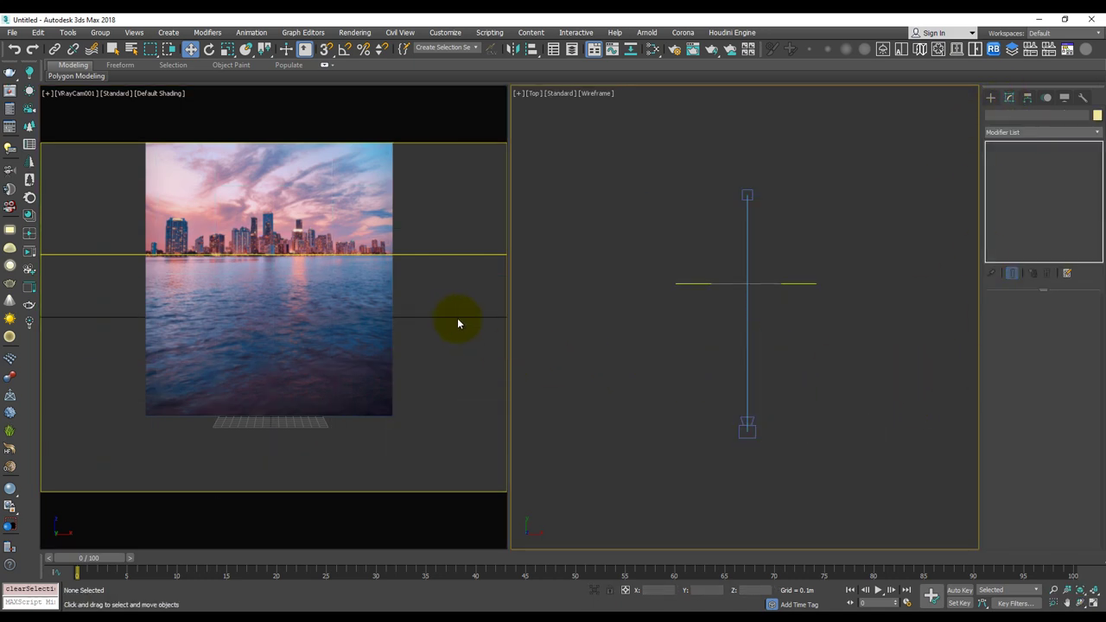
click(344, 325)
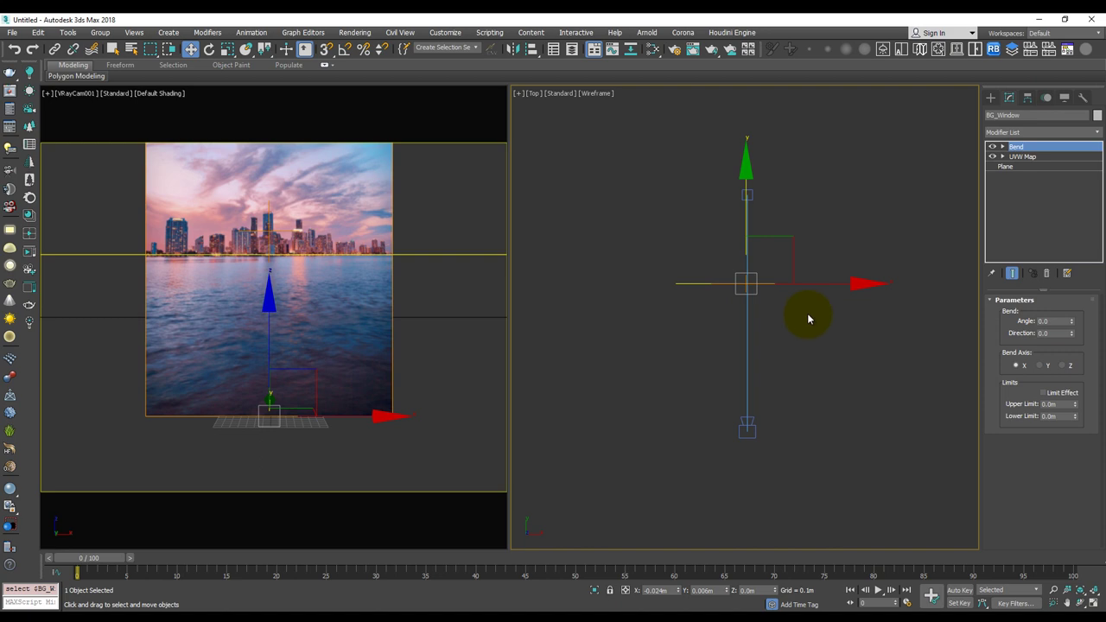
key(f)
key(F3)
drag(741, 415, 741, 468)
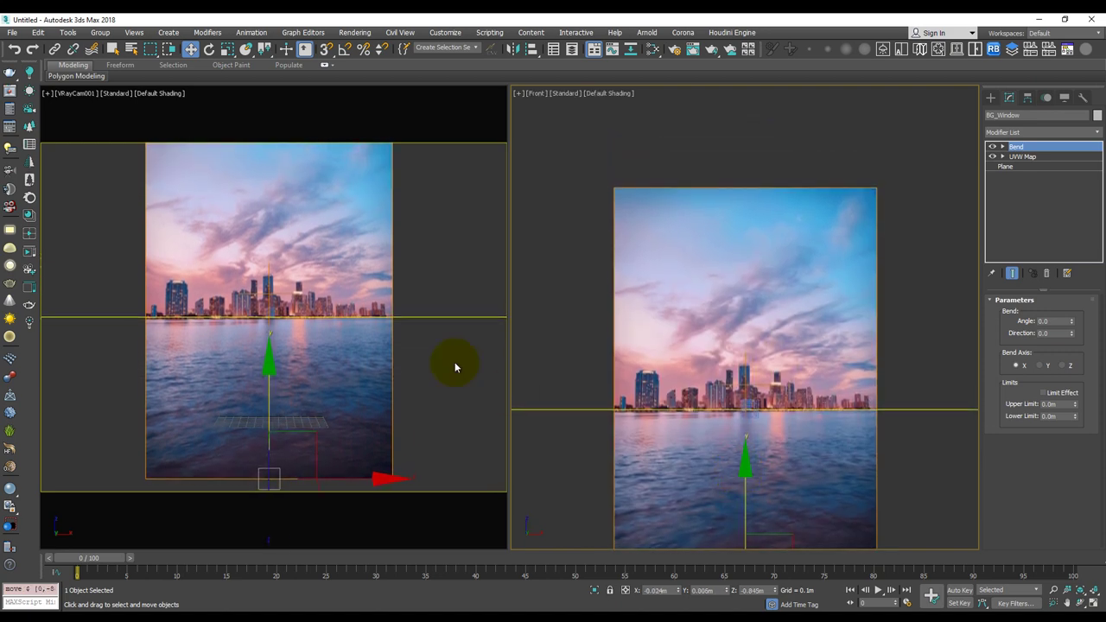
Raise VRayCam001's target, enable Automatic vertical tilt, and drag the target to reframe the shot.
click(558, 329)
key(p)
alt+middle_drag(803, 321, 865, 279)
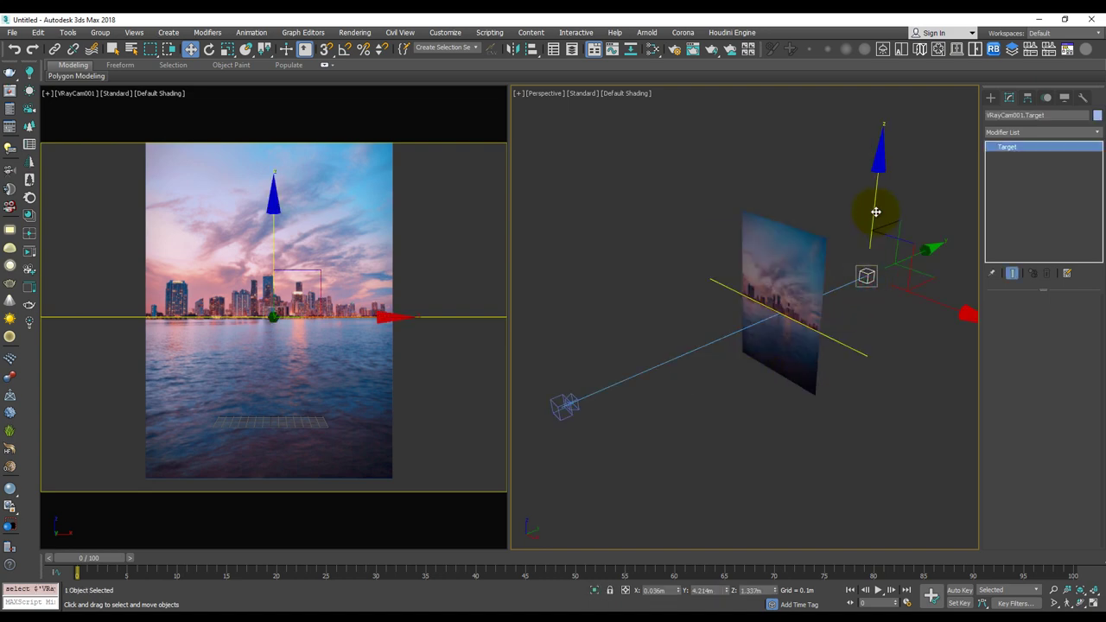
drag(876, 211, 879, 177)
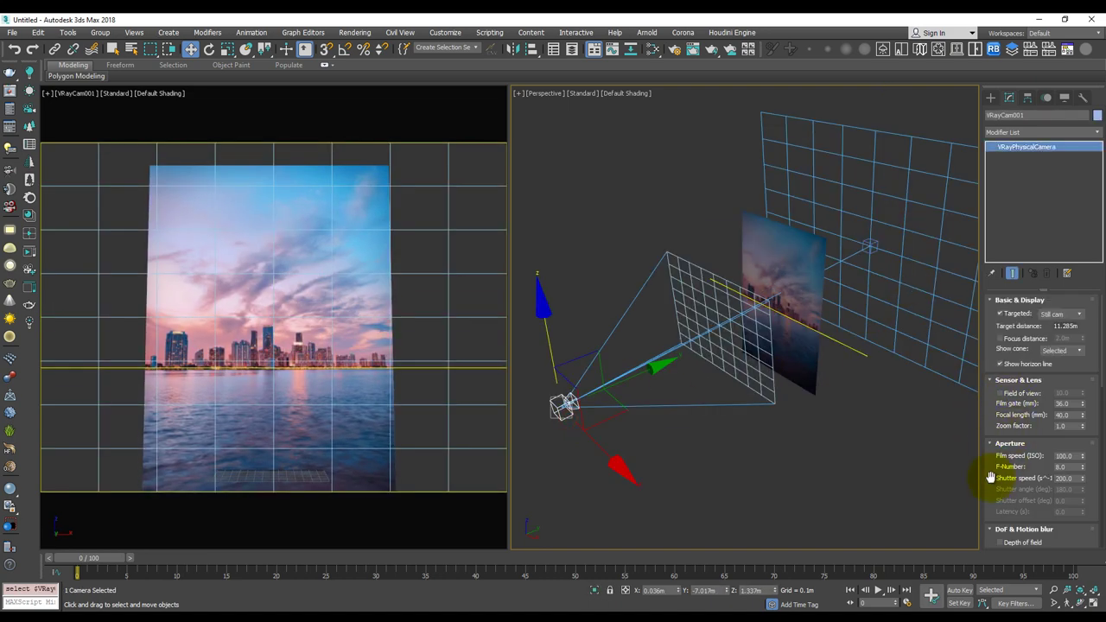
scroll(986, 380, down, 4)
scroll(1003, 466, down, 2)
click(1001, 477)
click(869, 249)
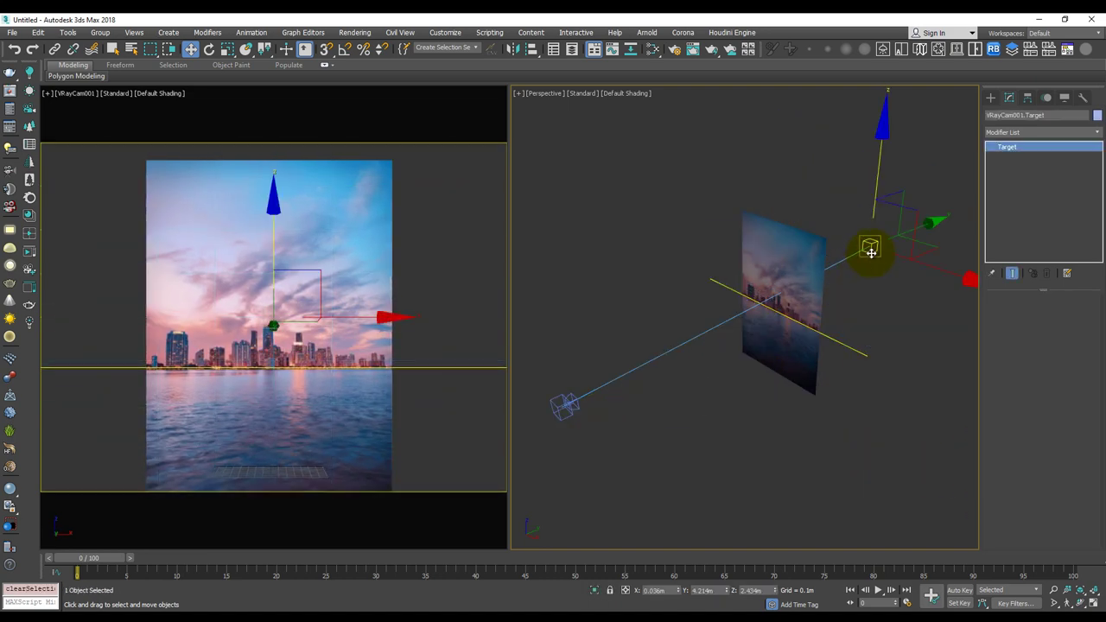
mouse_move(869, 250)
mouse_down()
mouse_move(887, 208)
mouse_move(834, 195)
mouse_move(950, 393)
mouse_move(951, 415)
mouse_move(893, 351)
mouse_move(894, 361)
mouse_up()
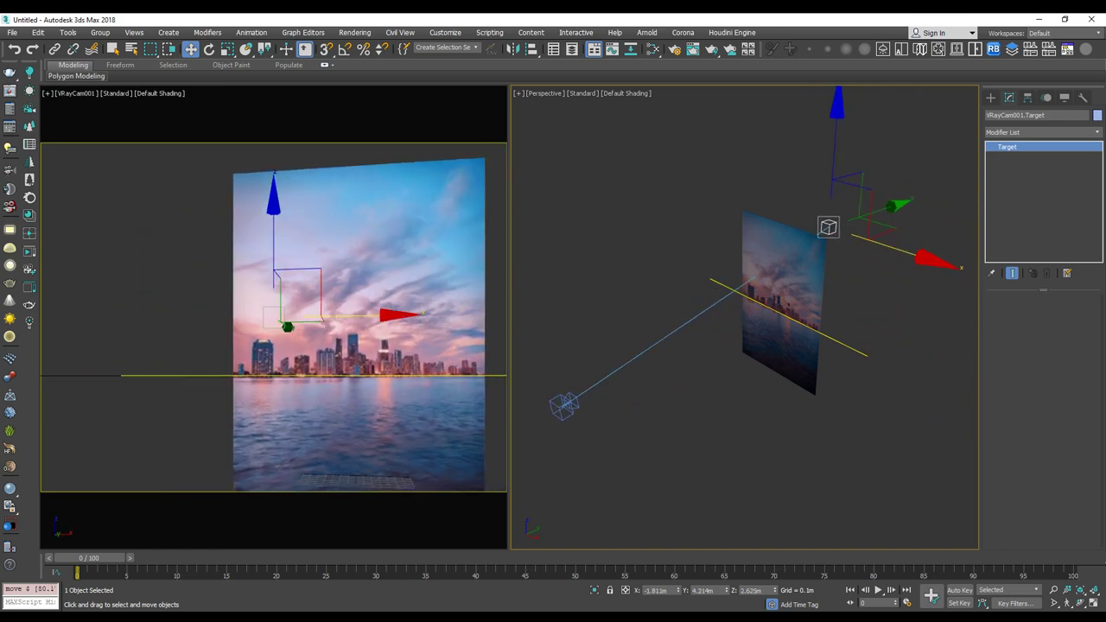